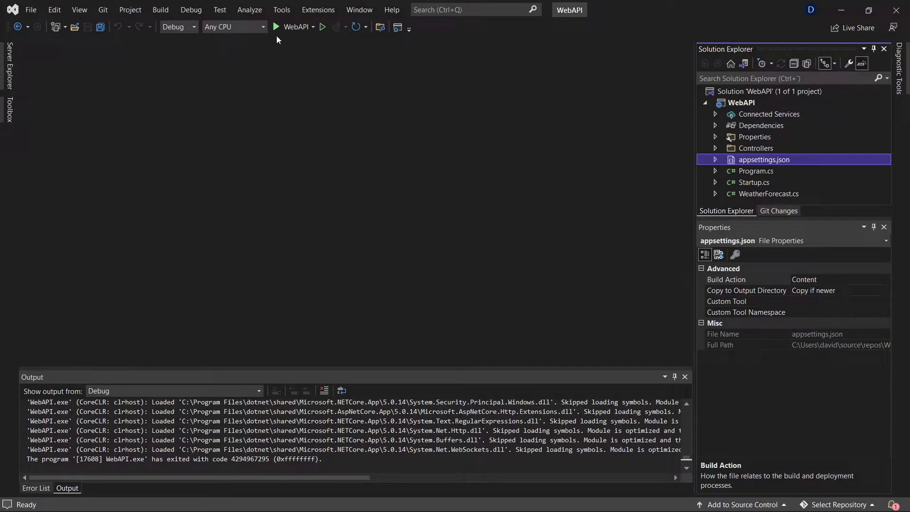
Debug the WebAPI, review the JSON FormatException at CreateHostBuilder in Program.cs, and dismiss it
left_click(288, 26)
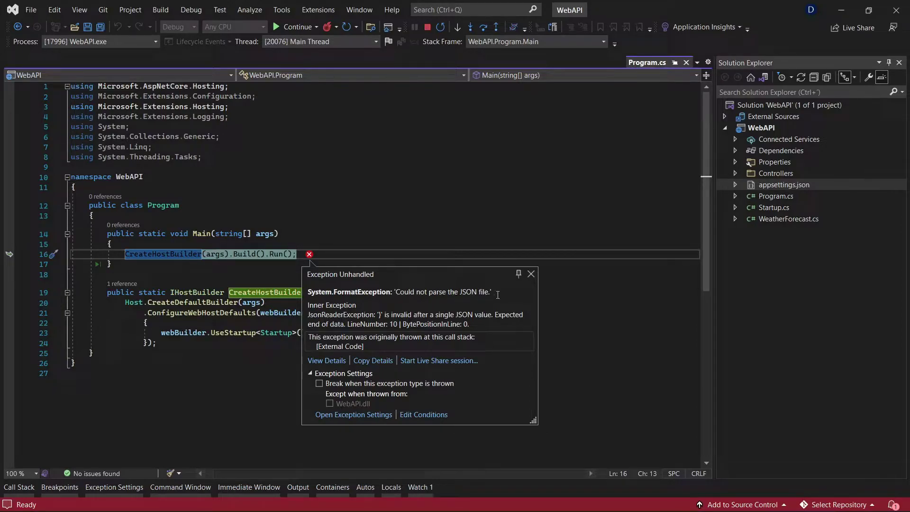
left_click(353, 217)
scroll(335, 213, "down", 2)
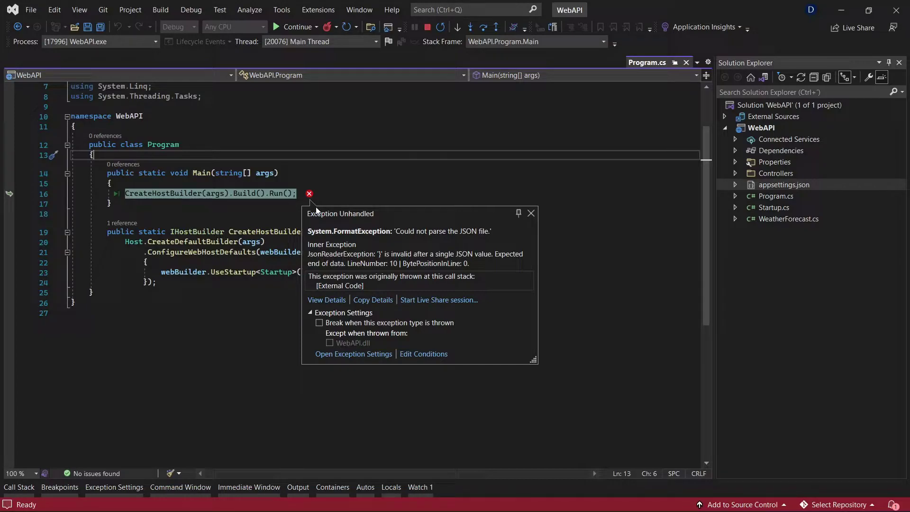
left_click(326, 188)
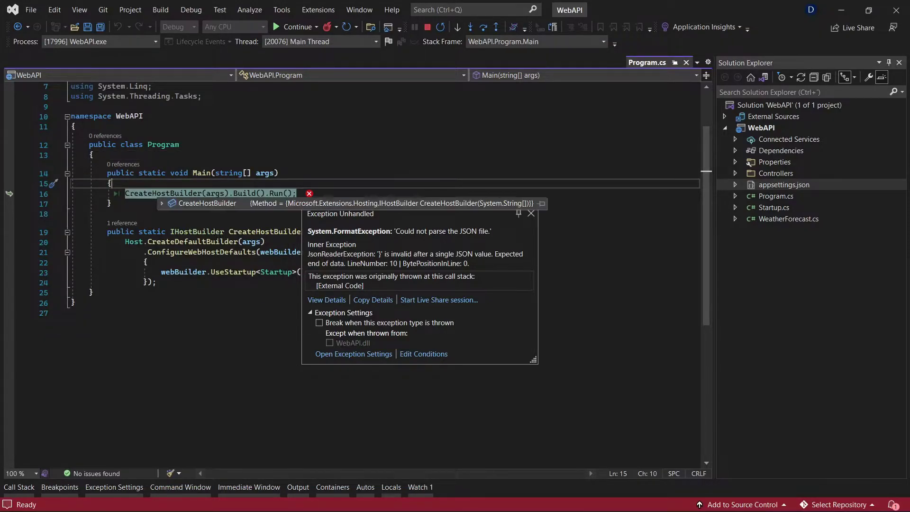
left_click_drag(125, 193, 326, 194)
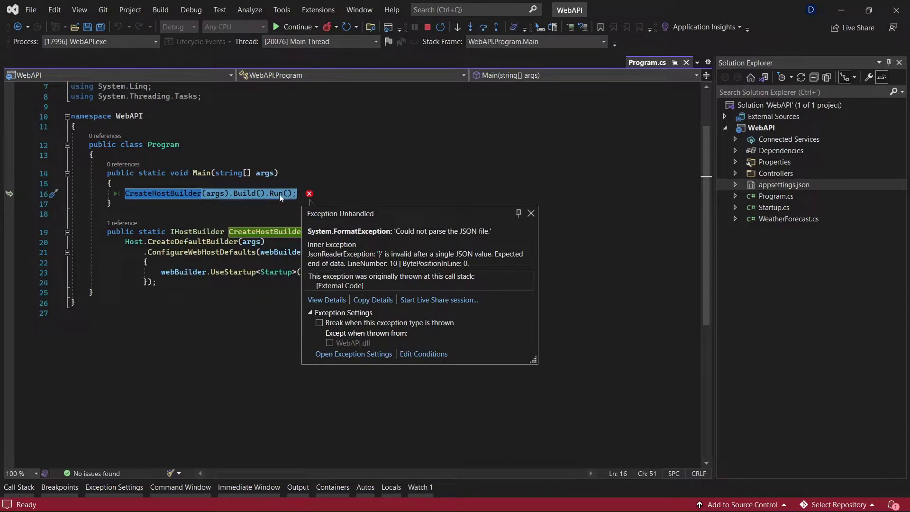
left_click(531, 214)
left_click(324, 232)
scroll(323, 232, "down", 2)
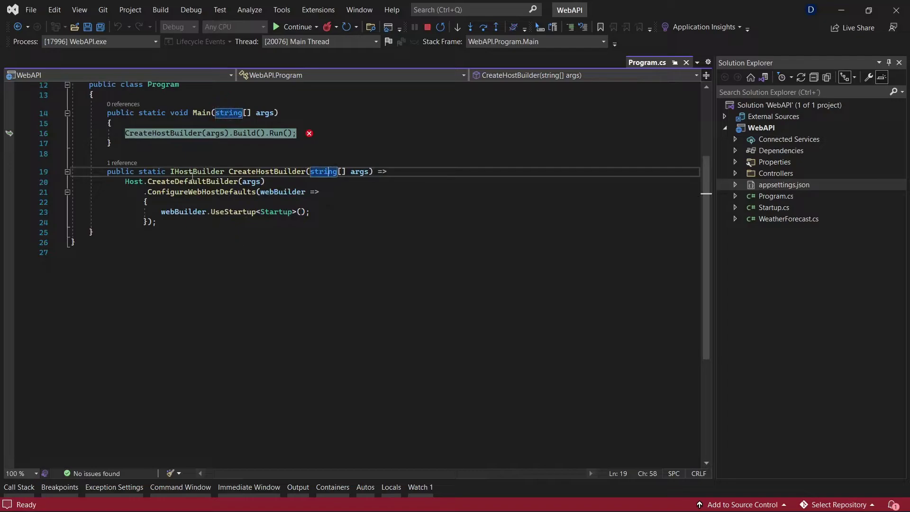
left_click(302, 171)
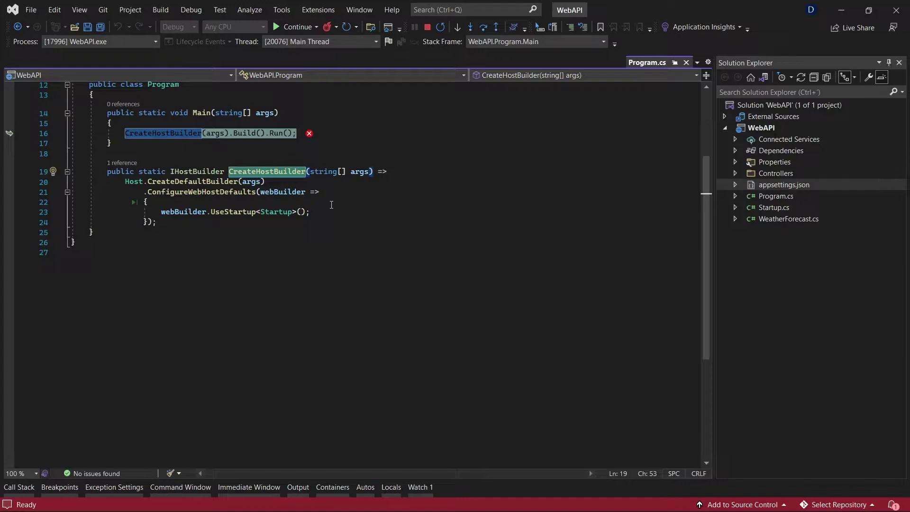
scroll(331, 205, "up", 3)
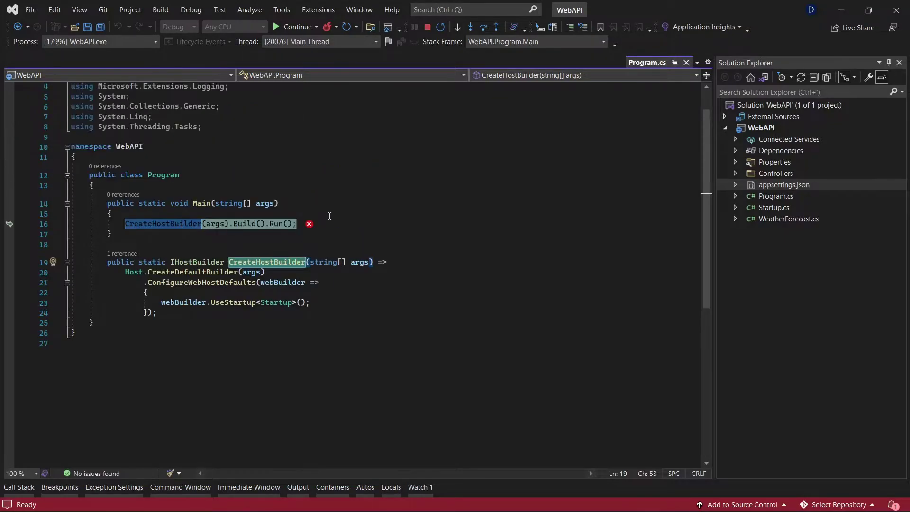
Open Startup.cs and highlight the constructor's configuration parameter and Configuration property assignment
double_click(782, 211)
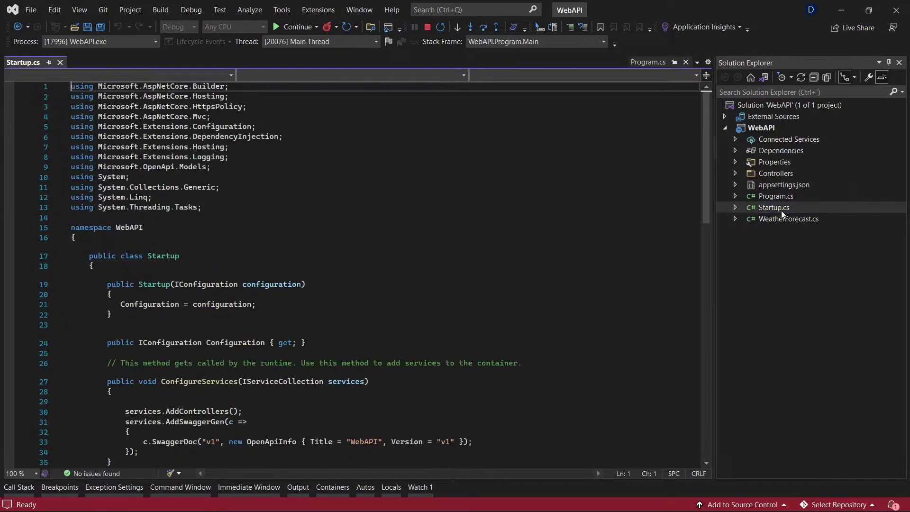
scroll(489, 260, "down", 2)
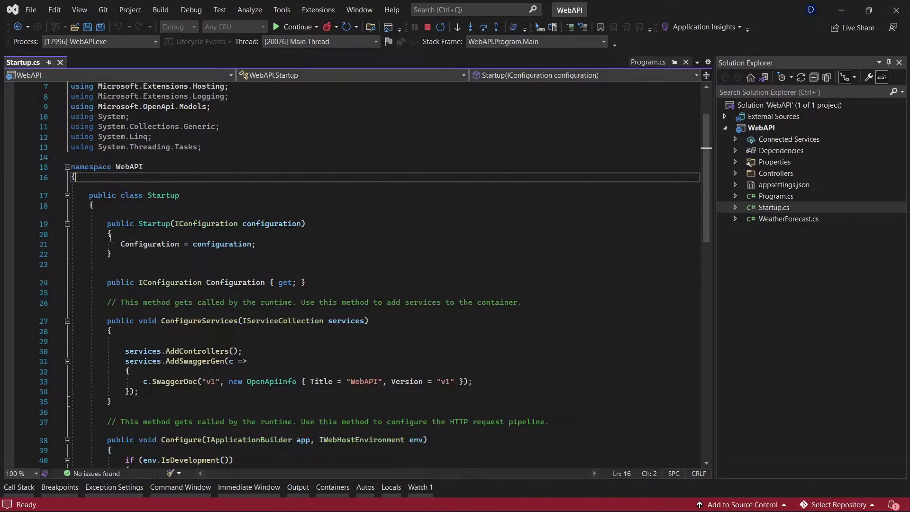
left_click(135, 223)
double_click(136, 223)
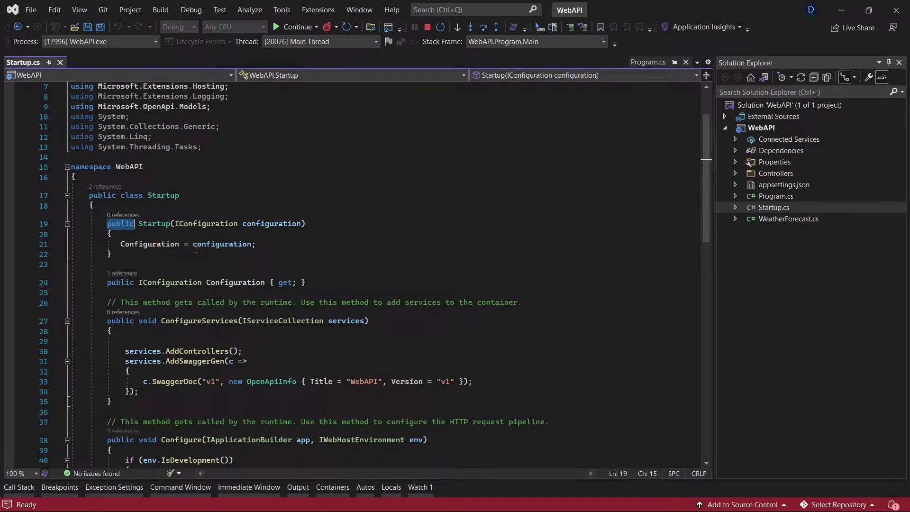
double_click(156, 223)
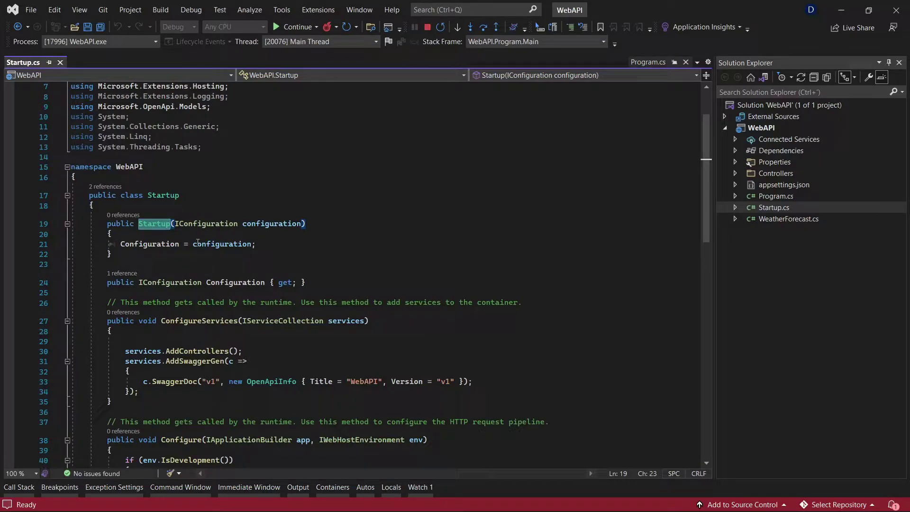
double_click(248, 225)
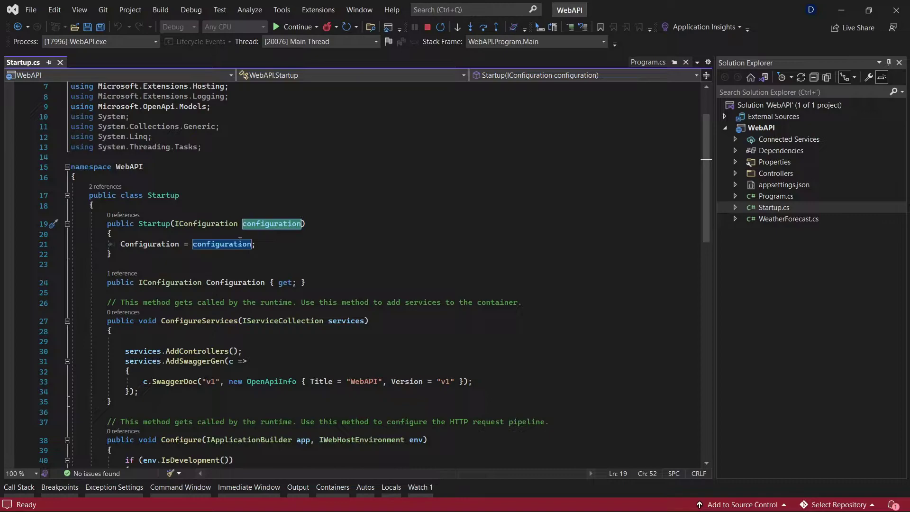
scroll(253, 241, "down", 2)
double_click(171, 184)
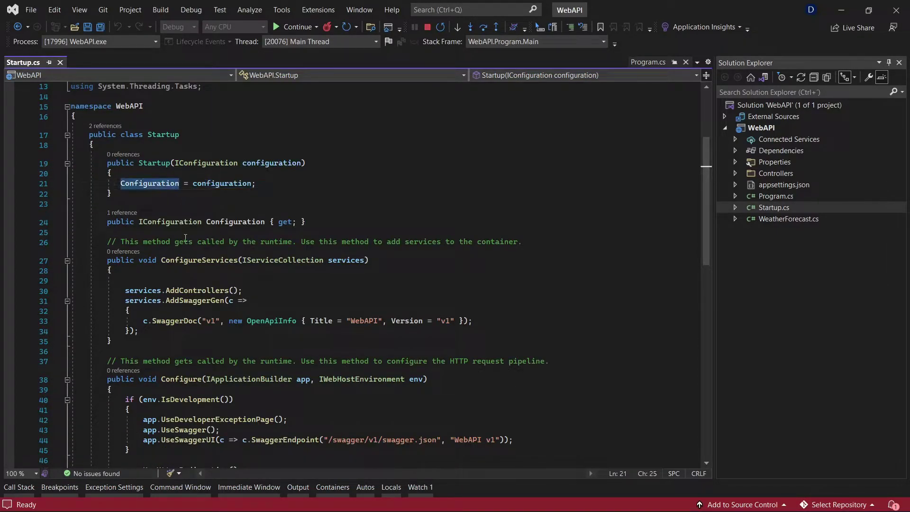
scroll(185, 238, "up", 3)
scroll(186, 238, "down", 3)
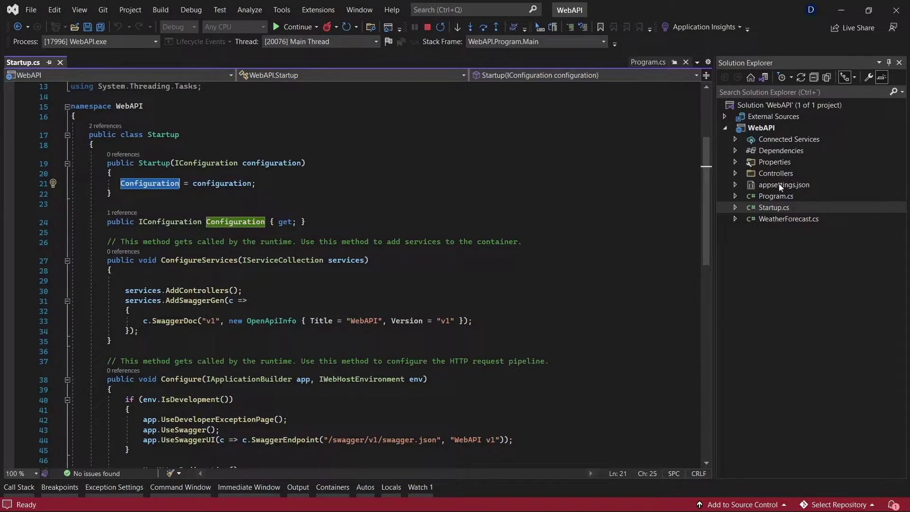
Open appsettings.json and trace its braces to the stray closing brace on line 11
double_click(766, 184)
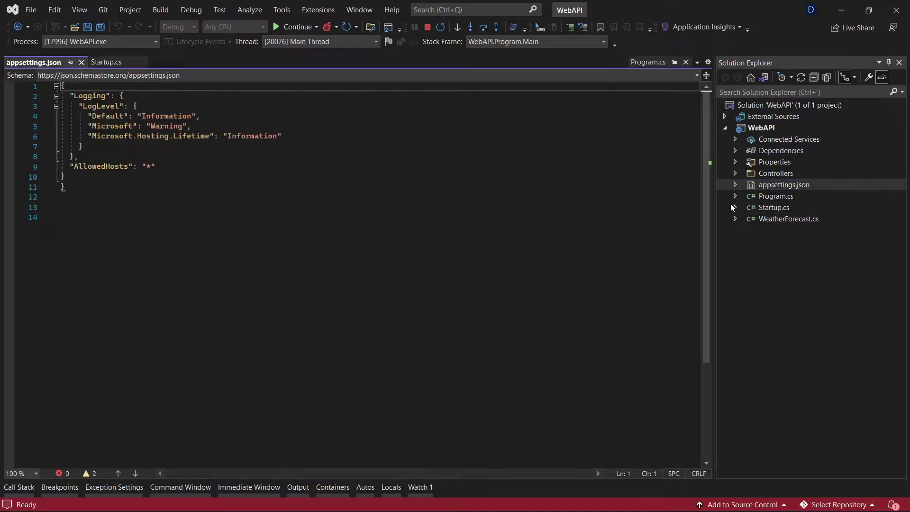
left_click(142, 177)
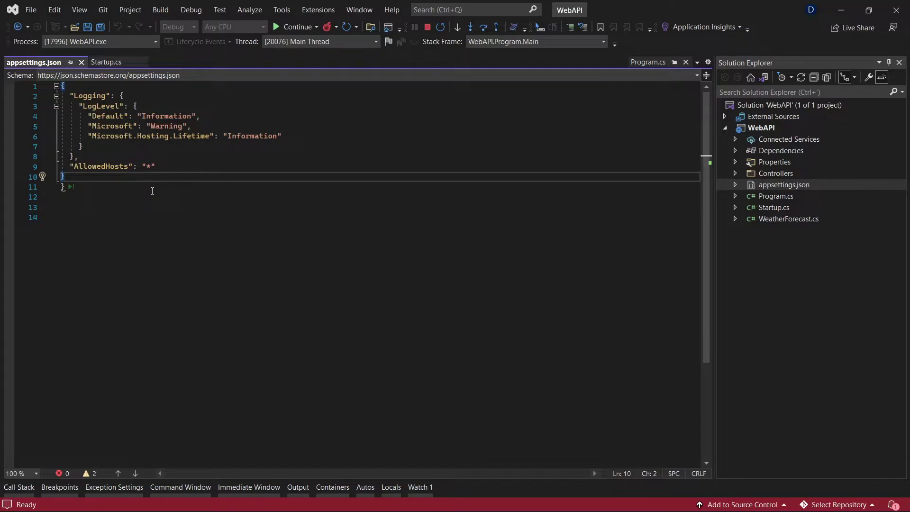
left_click(101, 188)
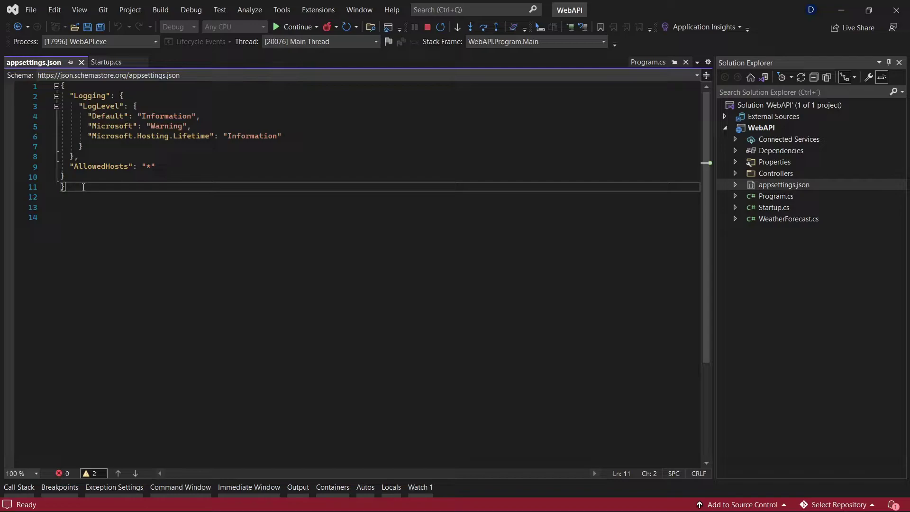
left_click(116, 145)
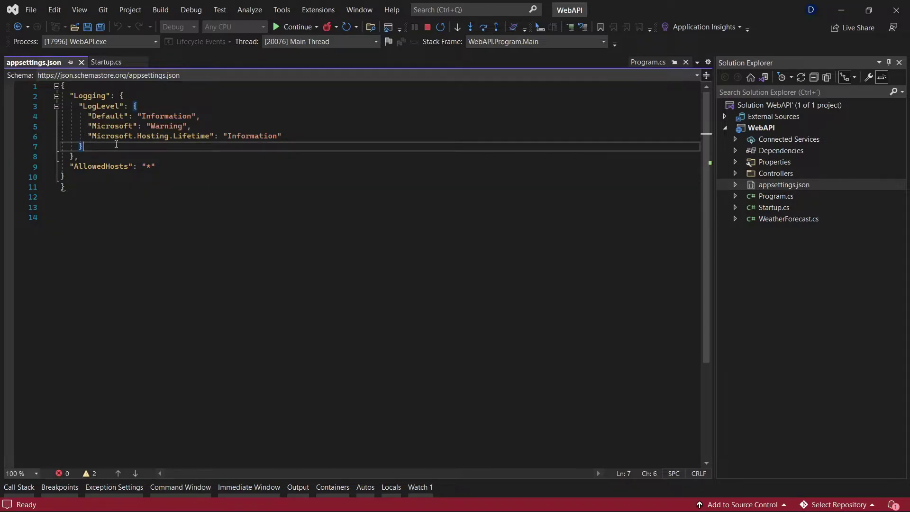
left_click(124, 97)
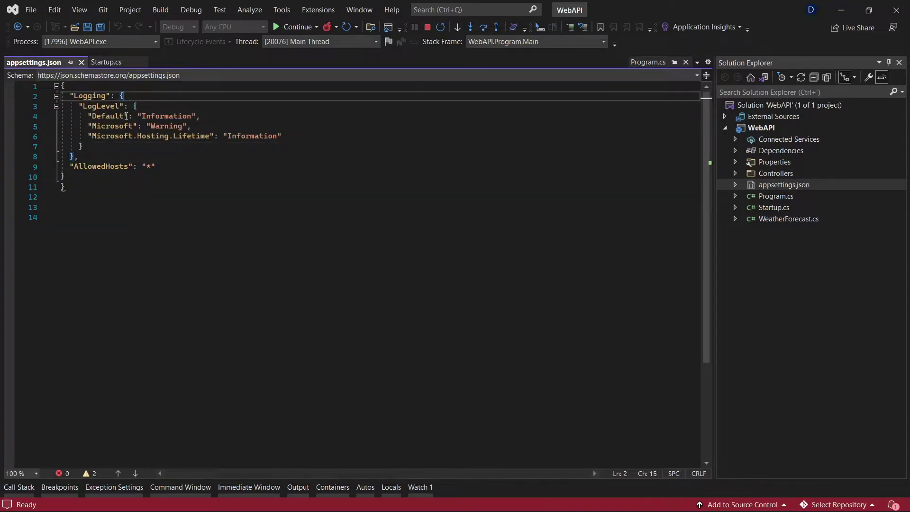
left_click(79, 146)
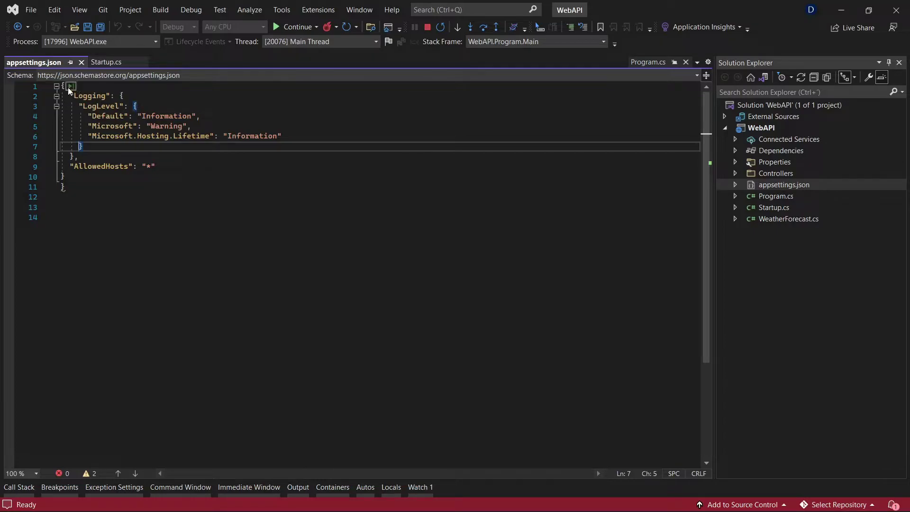
left_click(68, 87)
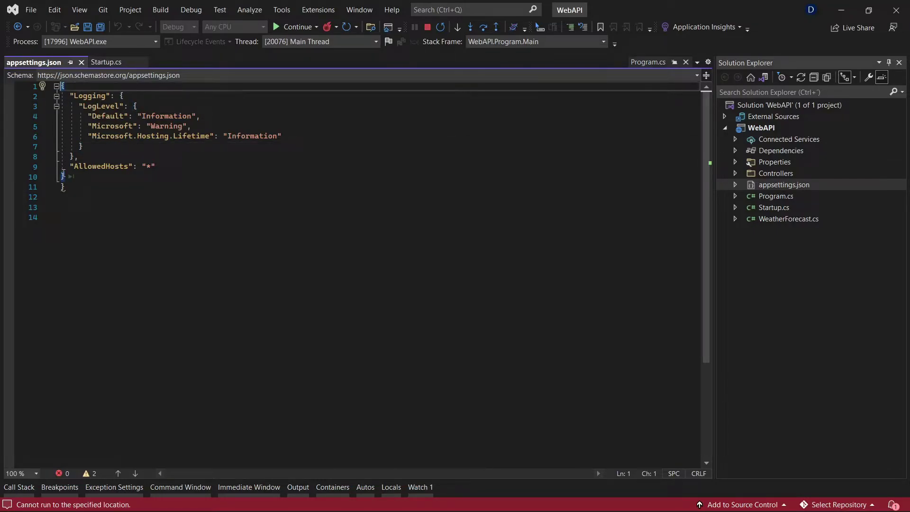
mouse_move(65, 189)
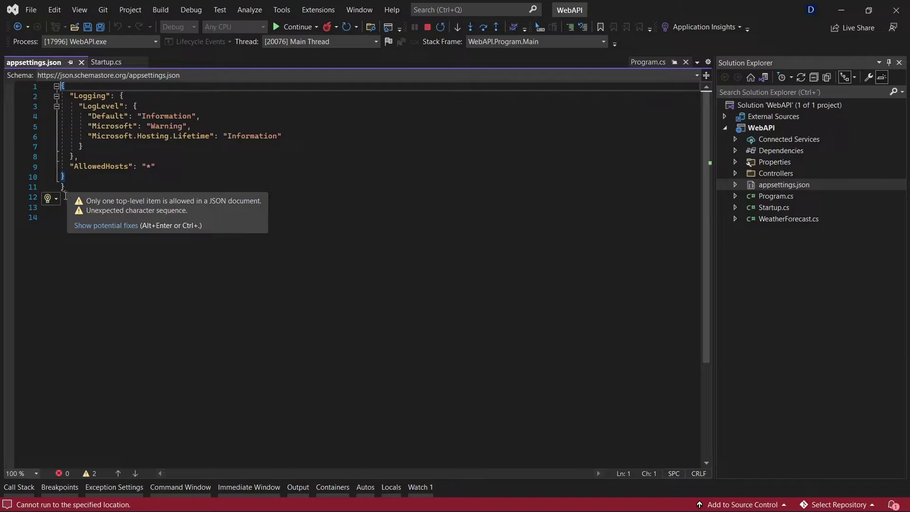
left_click(65, 187)
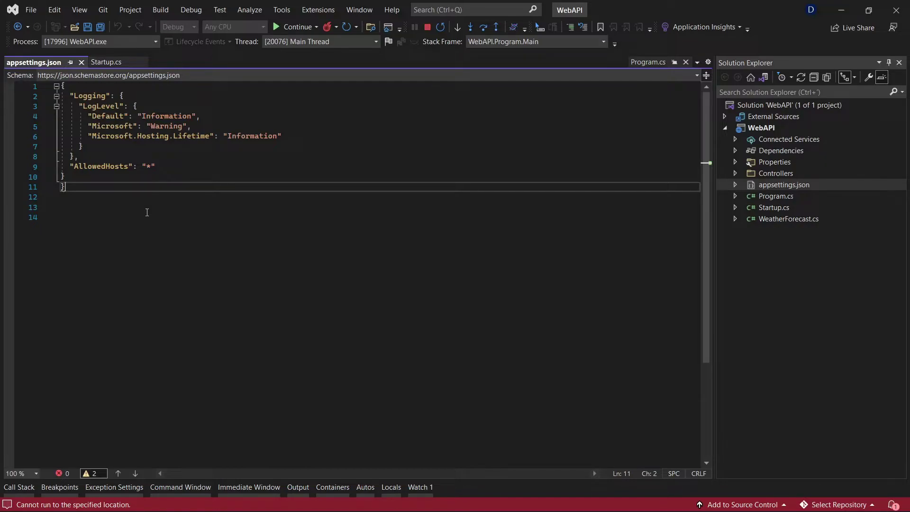
Delete the stray line-11 brace, restart the WebAPI debug session, and close the Swagger window
key("BackSpace")
left_click(179, 156)
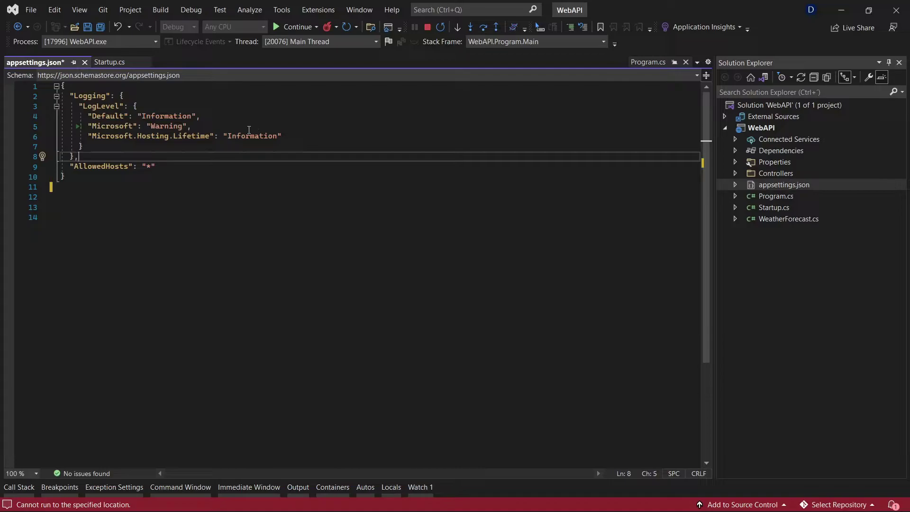
left_click(427, 27)
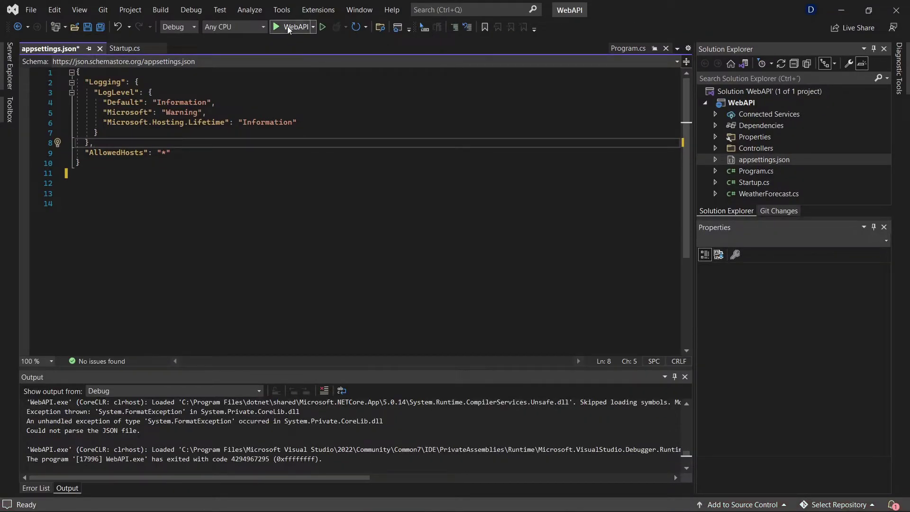
left_click(287, 26)
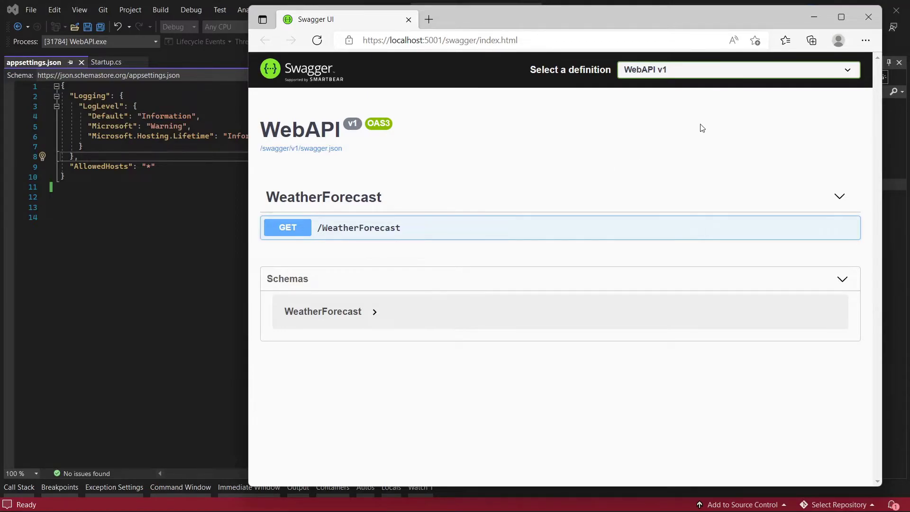
left_click(870, 21)
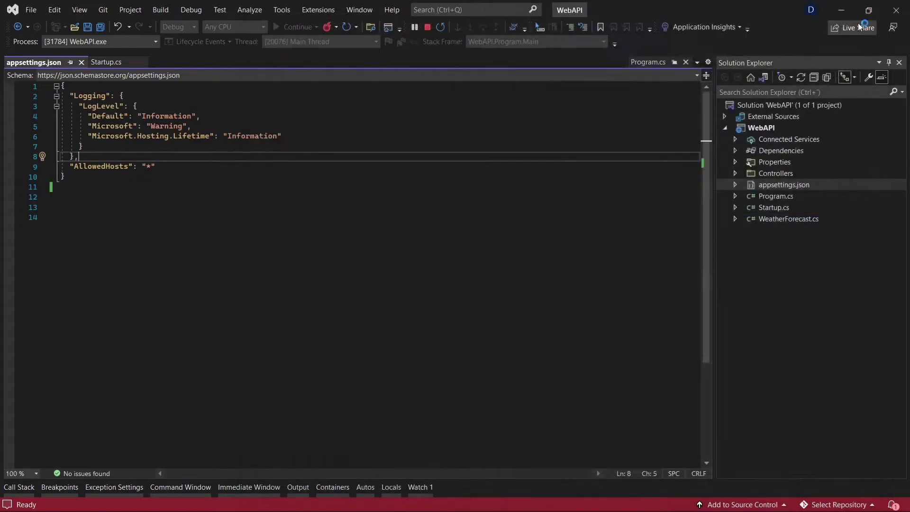
Delete the trailing comma after "Information" on line 4 of appsettings.json
left_click(242, 162)
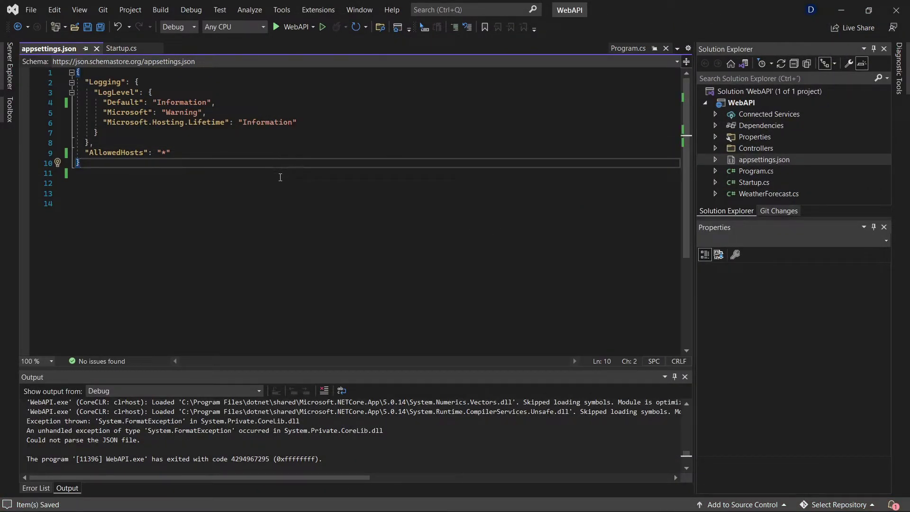
left_click(160, 152)
left_click(145, 93)
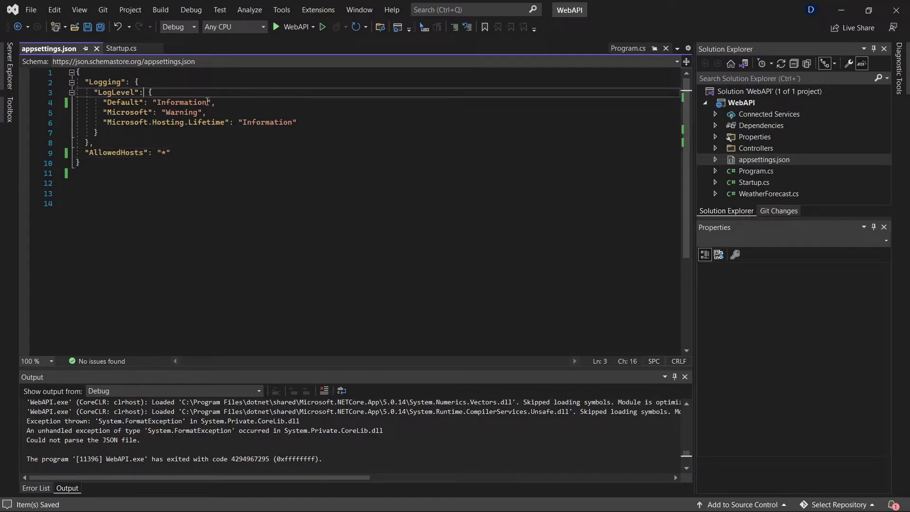
left_click(214, 102)
key("BackSpace")
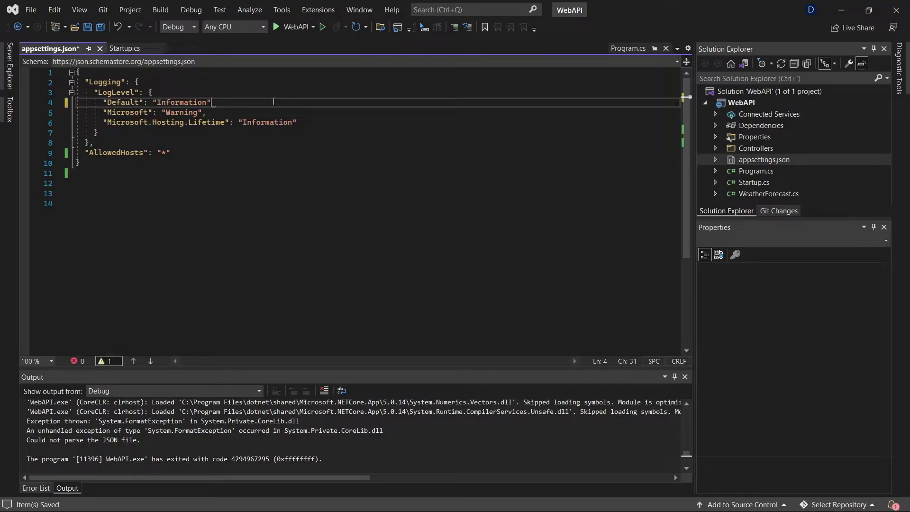
Rerun the WebAPI, read the line-4 JSON parse error, and stop debugging
left_click(294, 173)
left_click(293, 26)
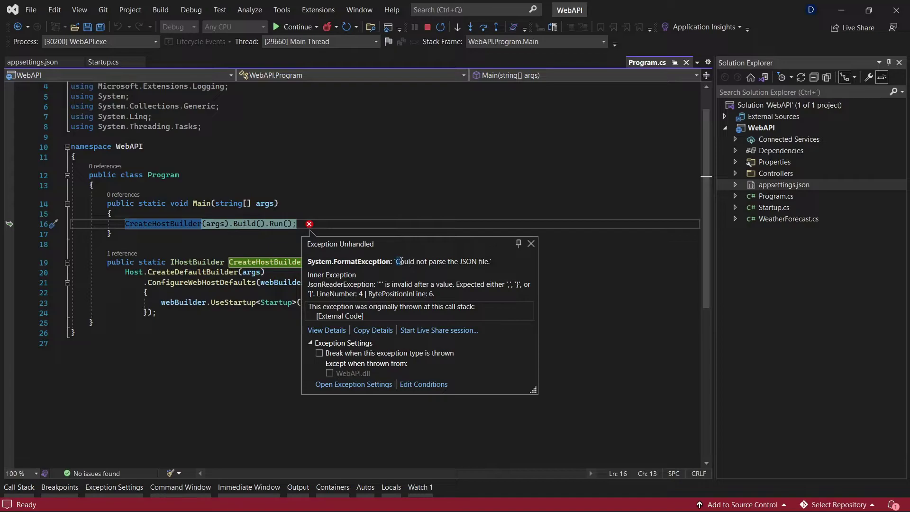
left_click_drag(396, 261, 490, 262)
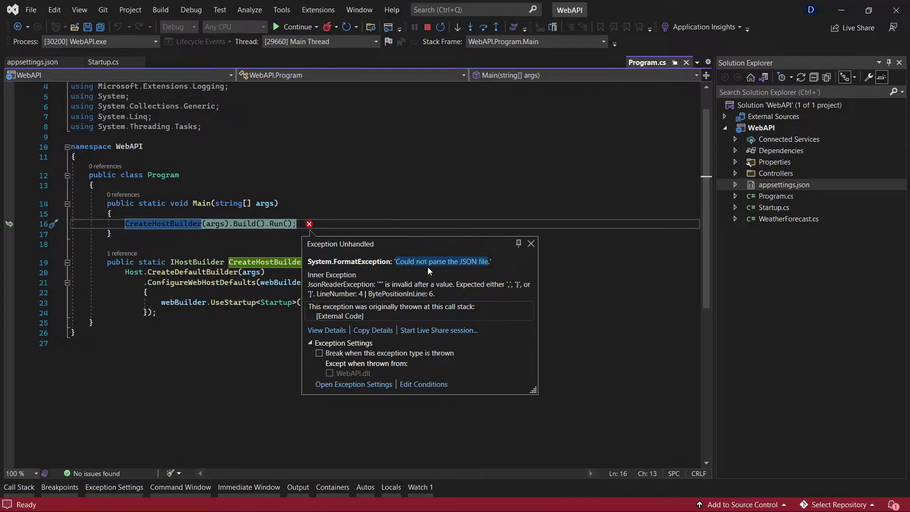
left_click(427, 28)
Back in appsettings.json, restore the commas on line 9 and after "Information" on line 4
left_click(245, 156)
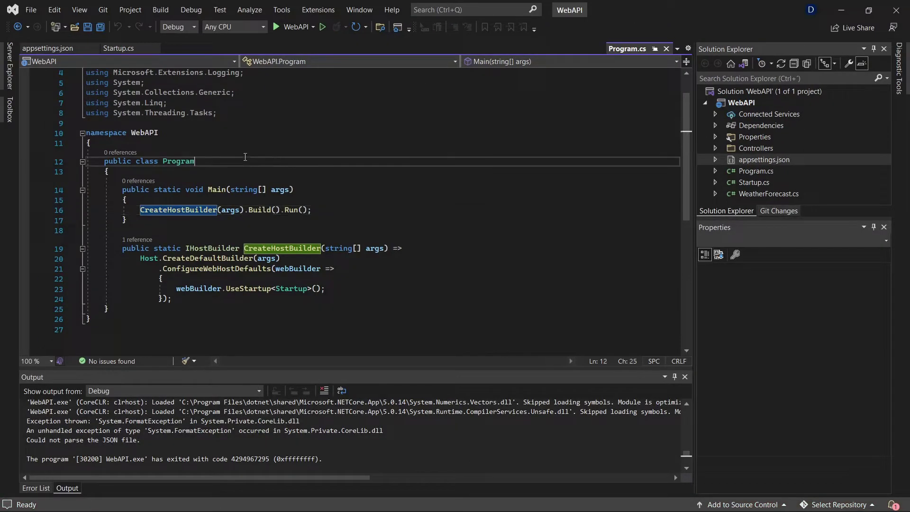
left_click(64, 48)
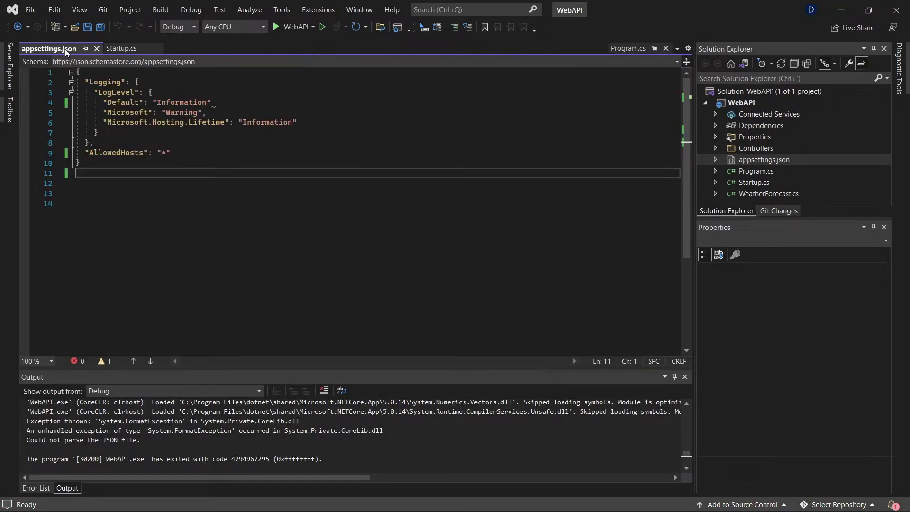
left_click(189, 150)
type(",")
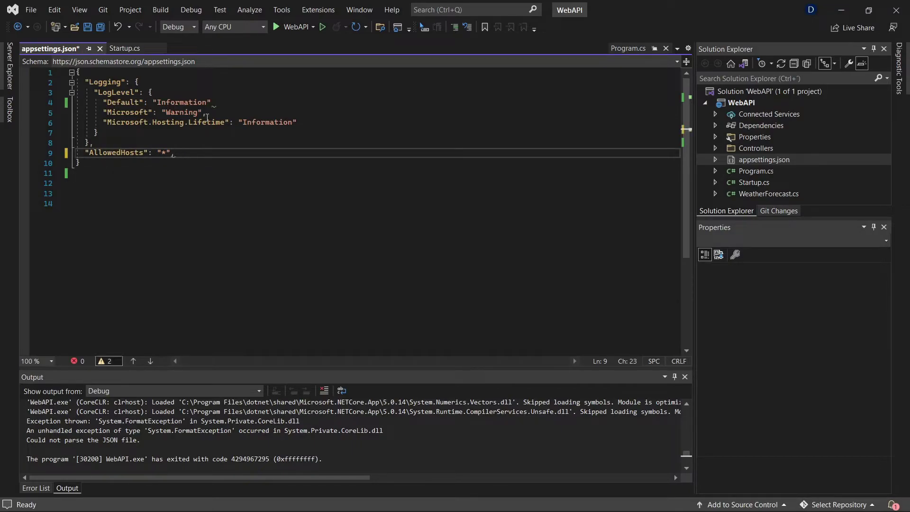
left_click(214, 102)
type(",")
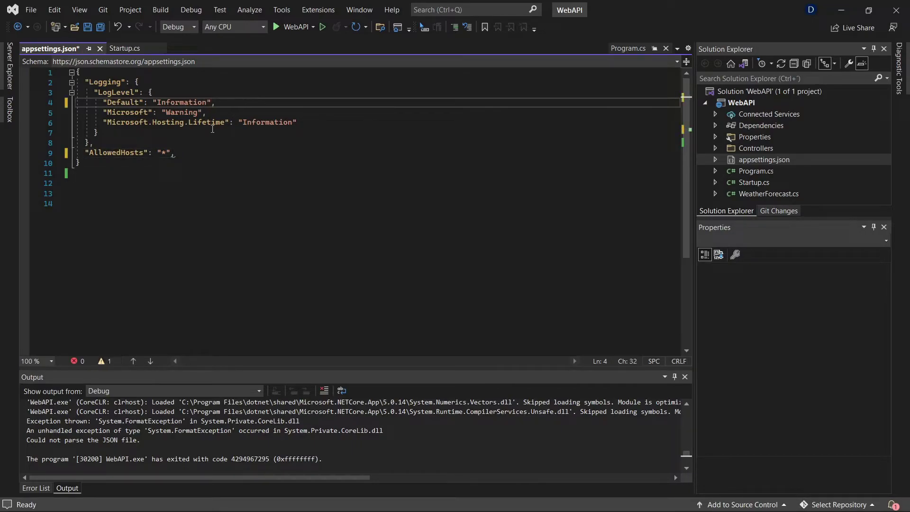
Add "MyKey": "My Value" on a new line 10 and save appsettings.json
left_click(199, 152)
key("Return")
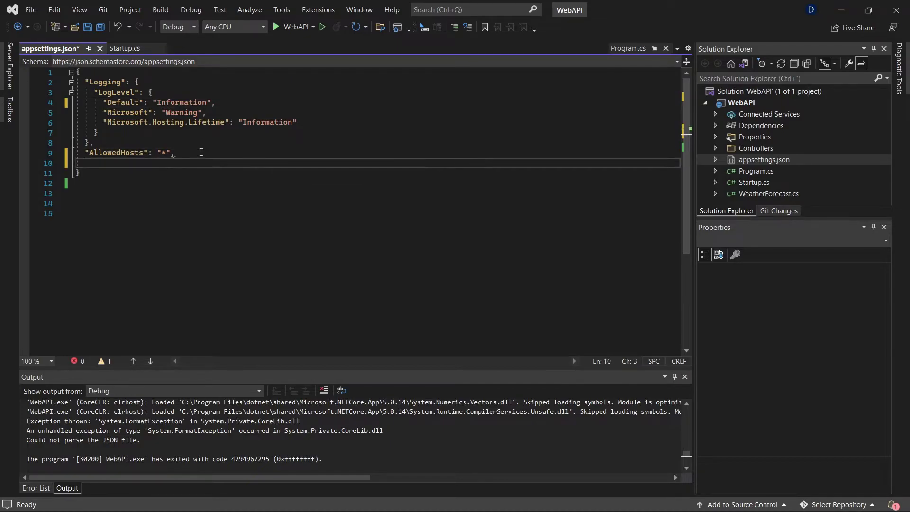
type("\"")
key("Left")
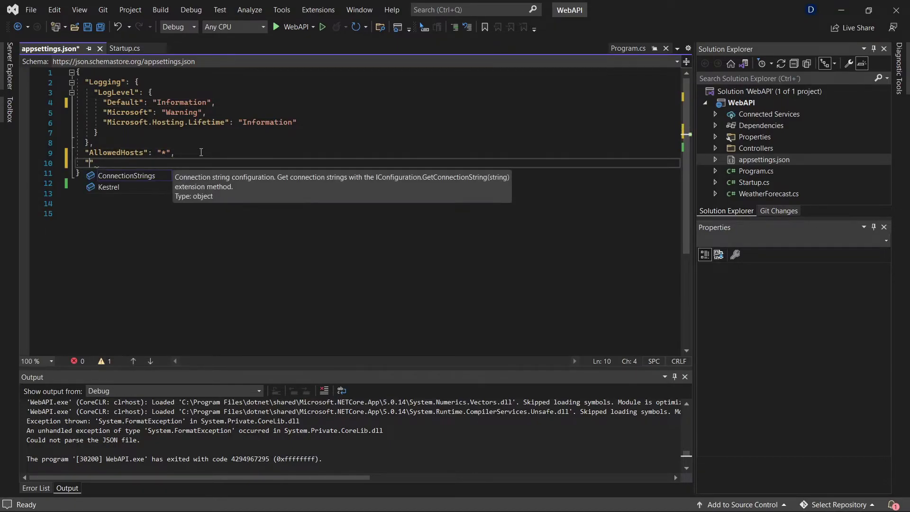
type("M")
type("y")
type("Key")
type("\": \"")
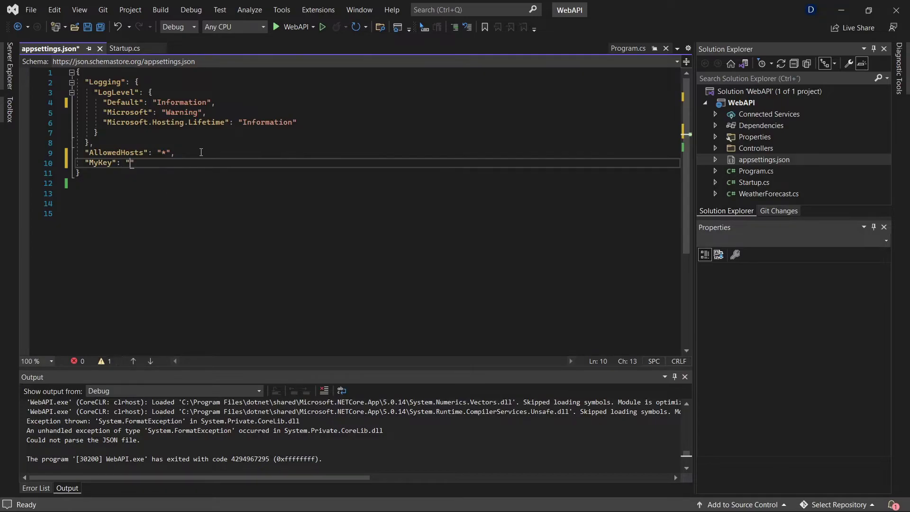
type("MyV")
type("alue")
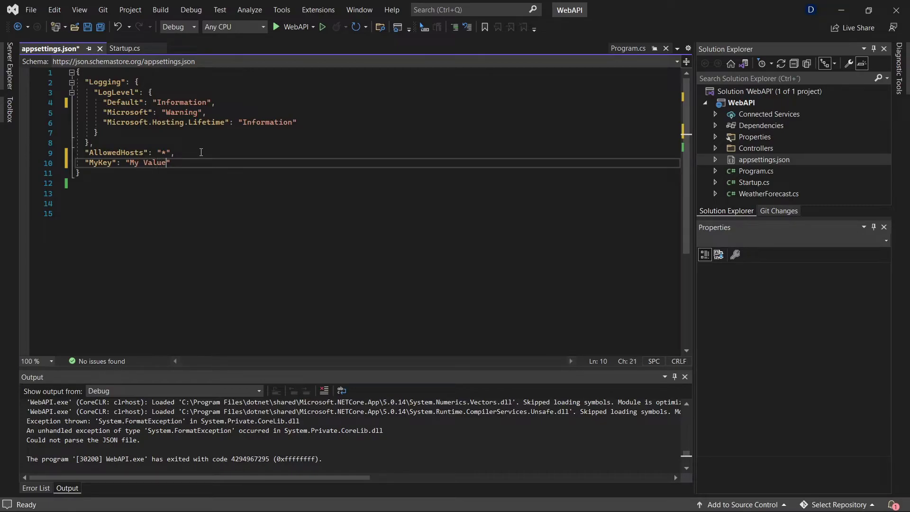
left_click(240, 174)
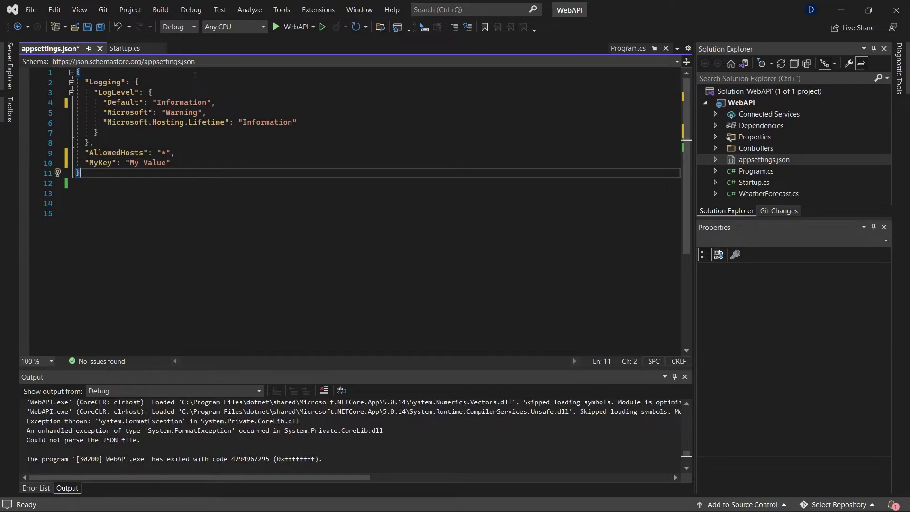
left_click(86, 28)
left_click(279, 135)
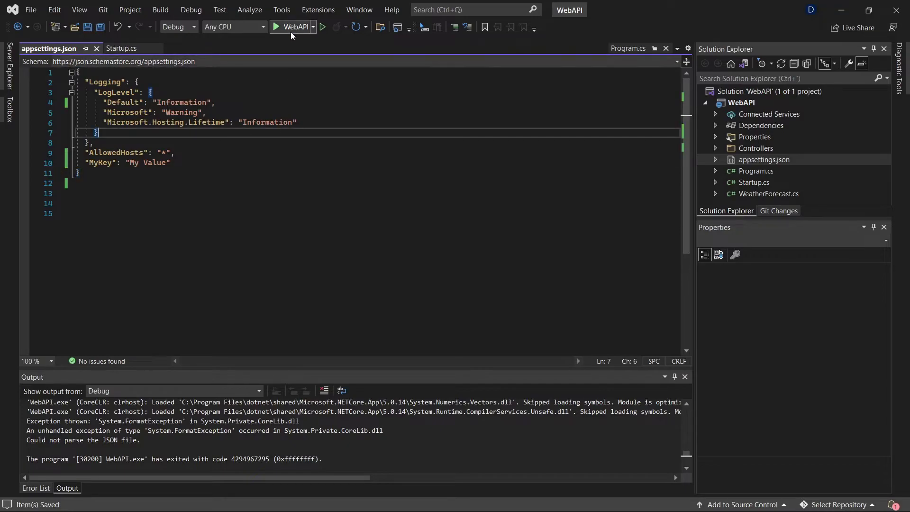
left_click(294, 28)
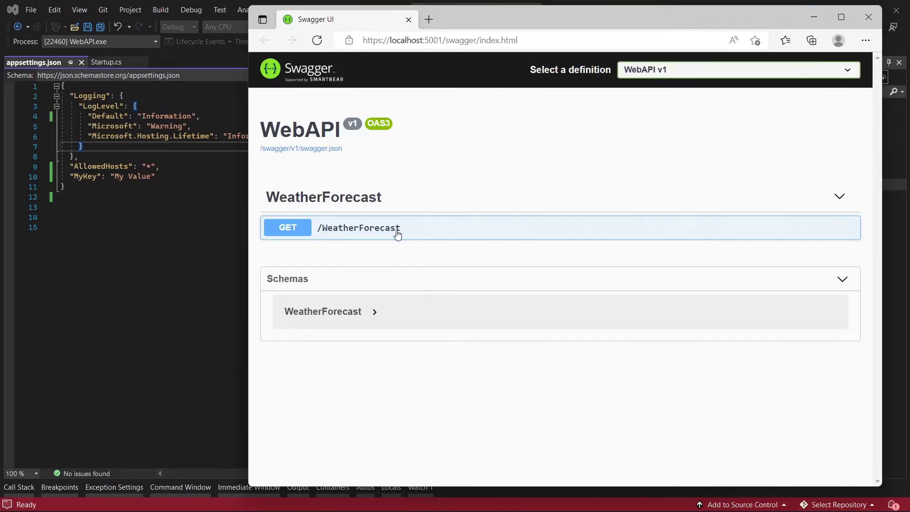
left_click(869, 20)
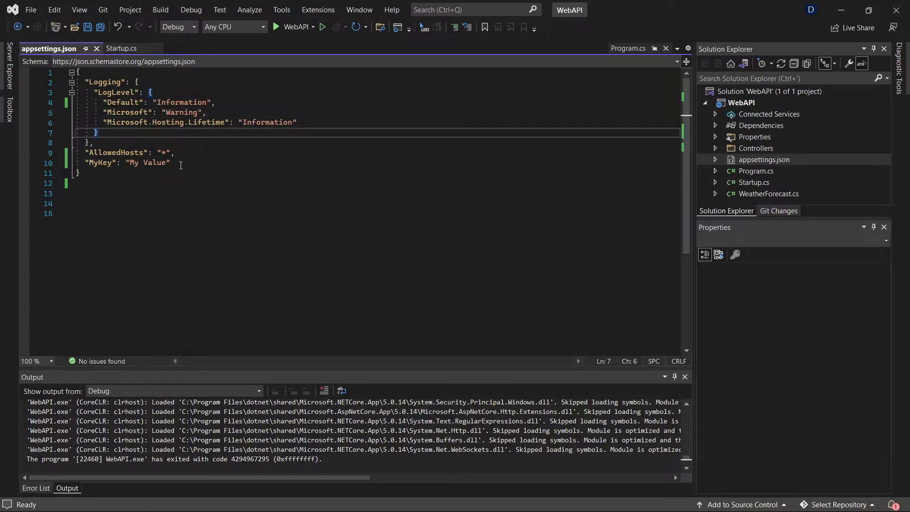
Select the MyKey entry in appsettings.json, then return to Startup.cs
left_click_drag(180, 165, 86, 162)
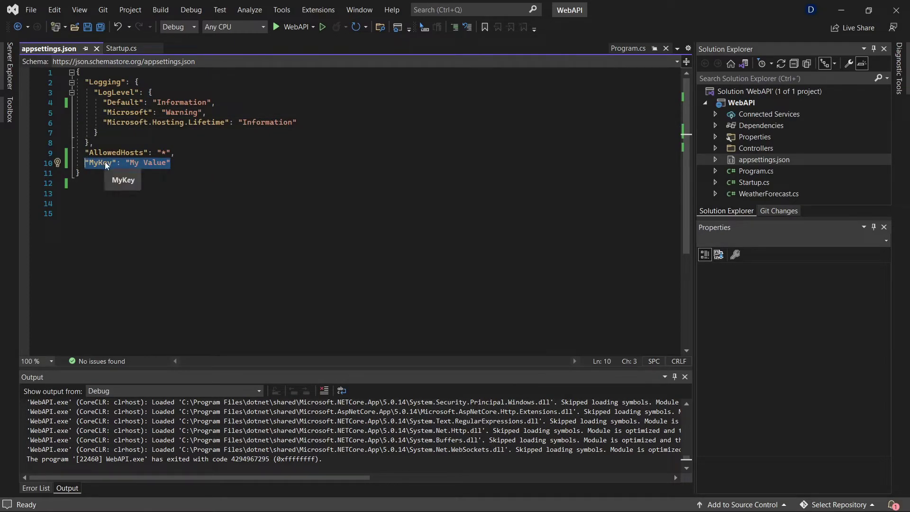
double_click(102, 163)
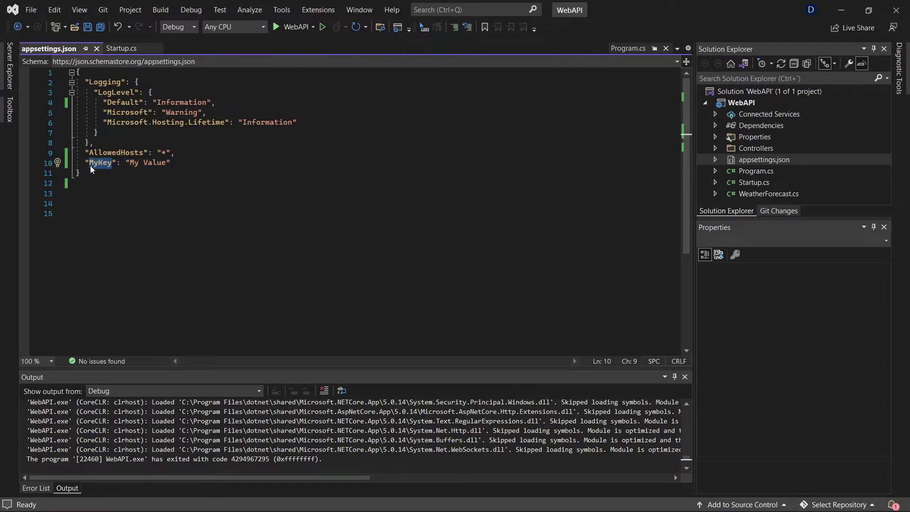
left_click(130, 47)
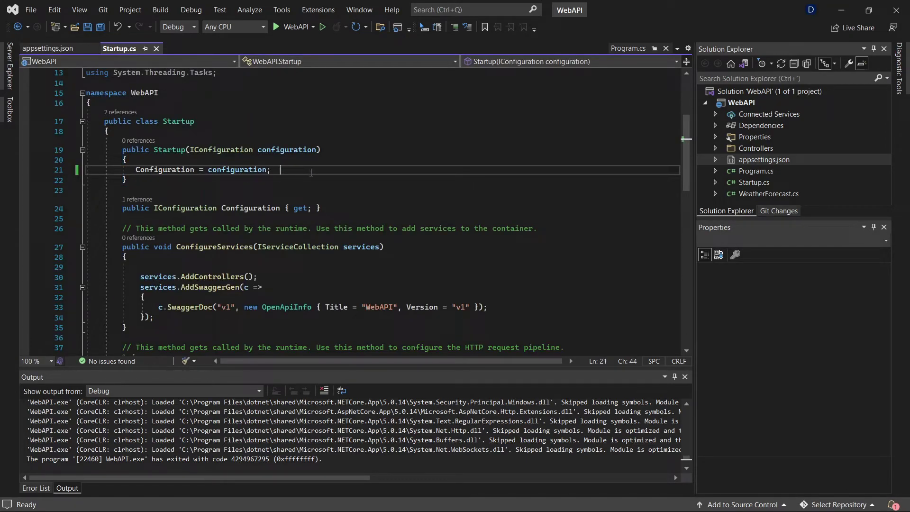
Start a new constructor line with Configuration.GetValue<string>() using IntelliSense completions
key("Return")
type("C")
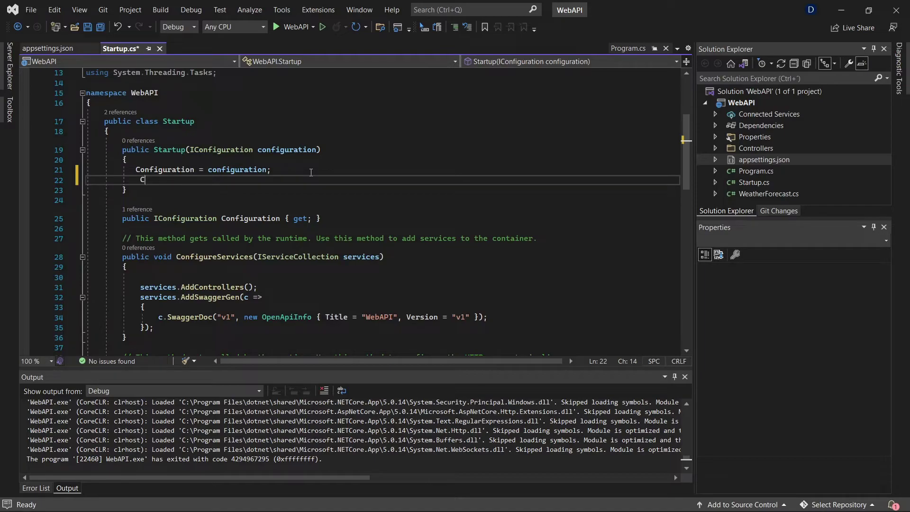
type("onfi")
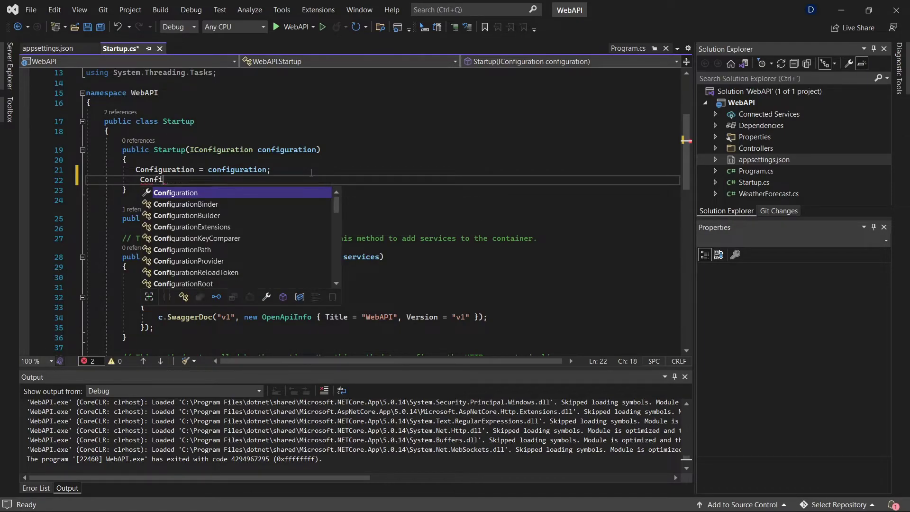
key("Tab")
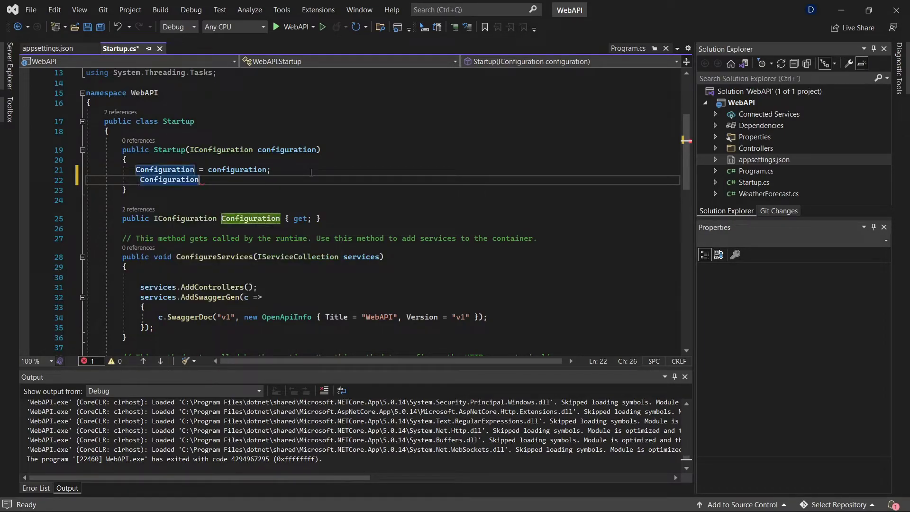
type(".")
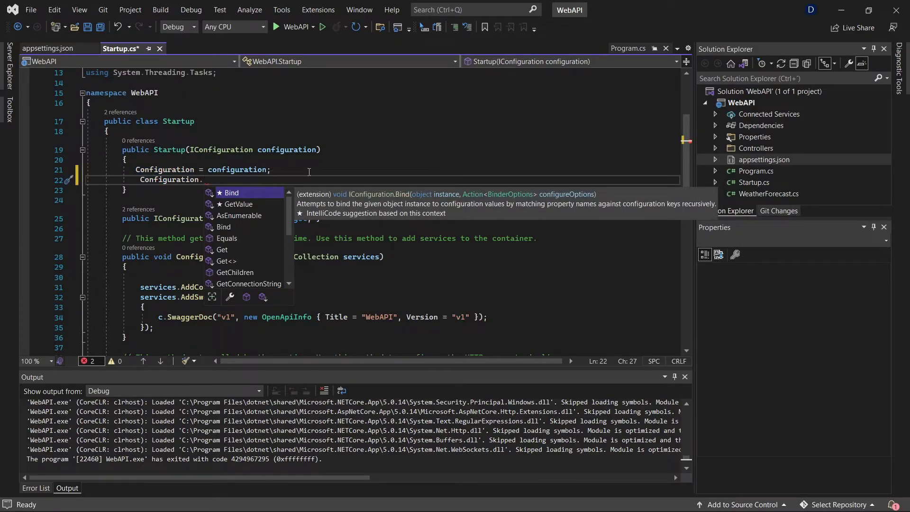
type("gt")
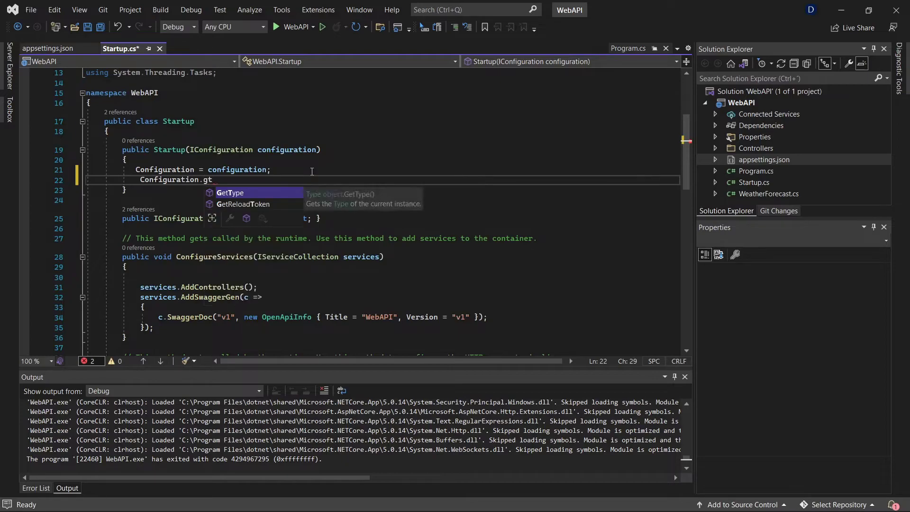
key("BackSpace")
type("e")
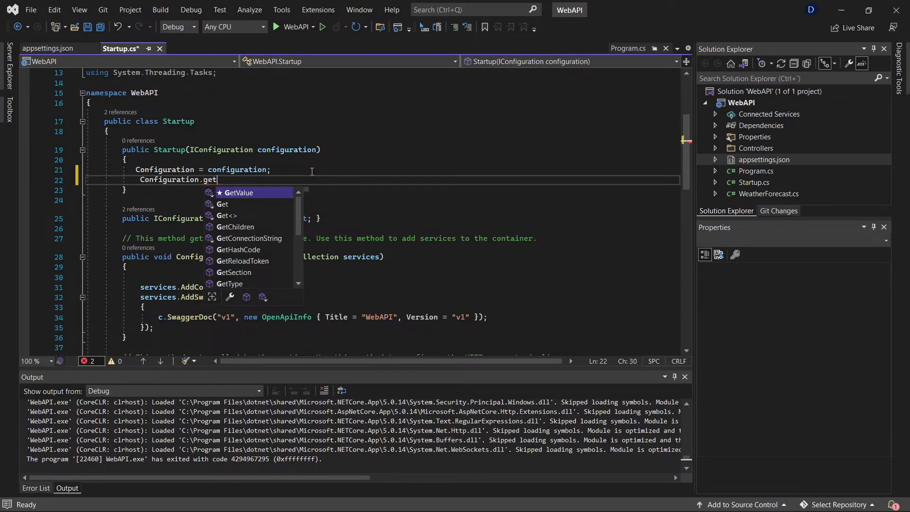
type("t")
key("Down")
key("Down")
key("Tab")
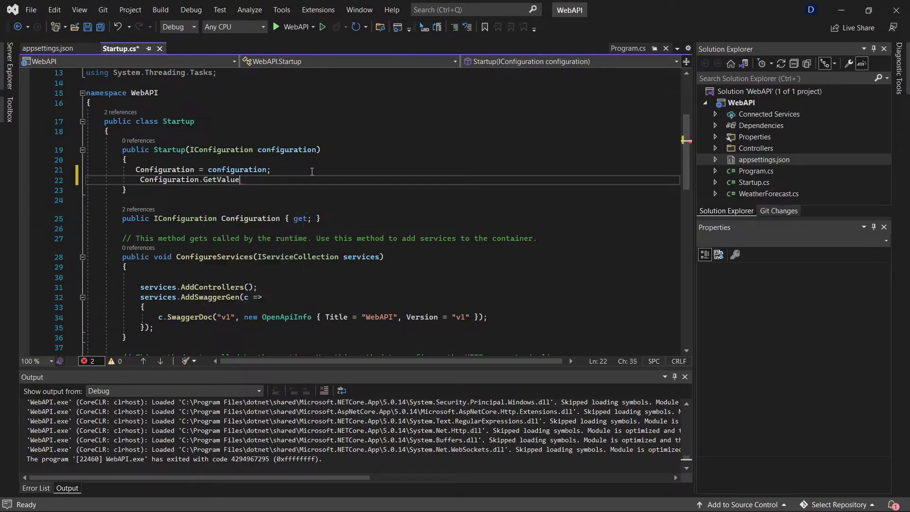
type(">")
type("<")
type("stri")
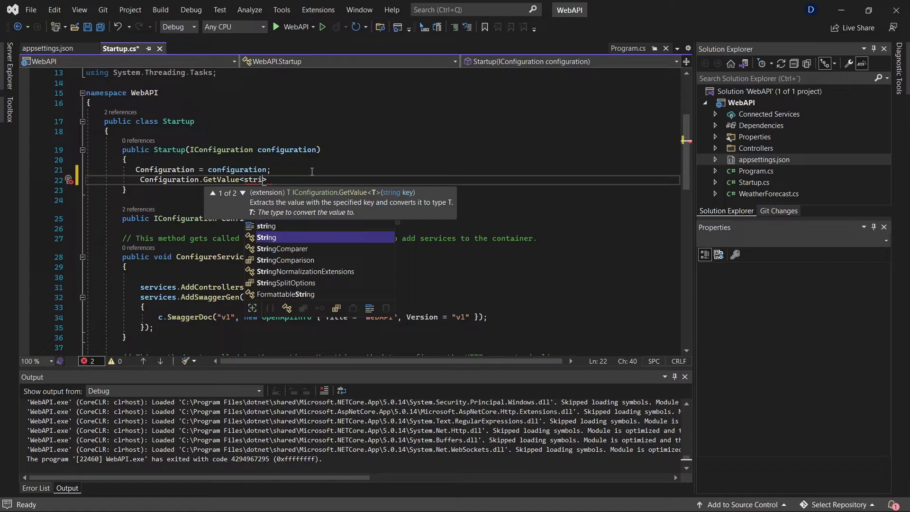
key("Tab")
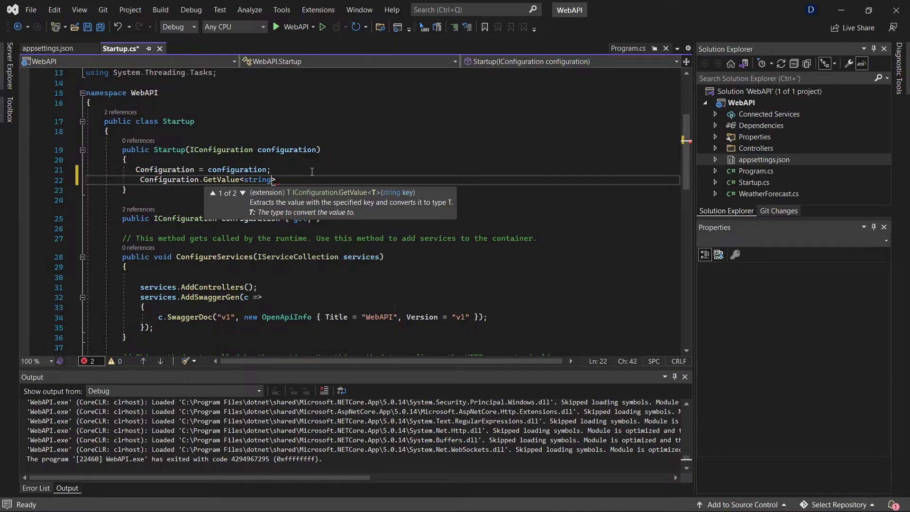
Check the MyKey "My Value" entry in appsettings.json and return to Startup.cs
left_click(48, 48)
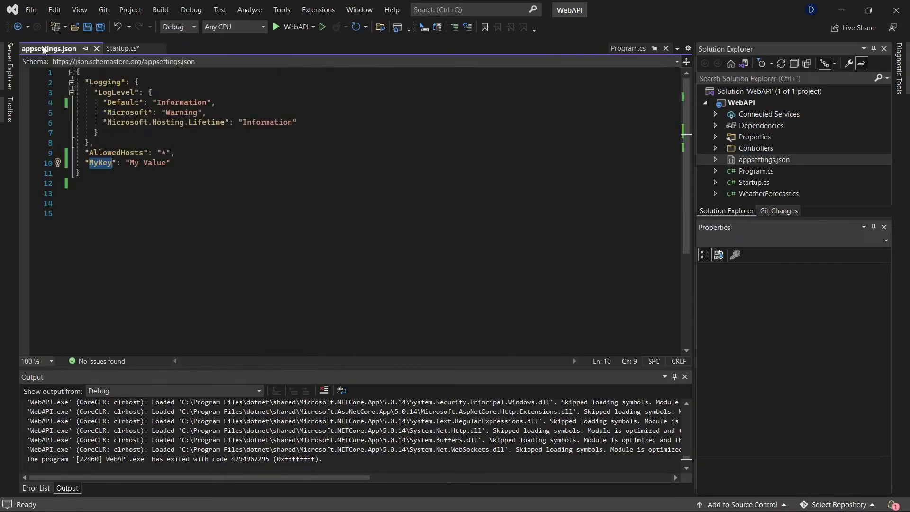
left_click_drag(127, 162, 170, 163)
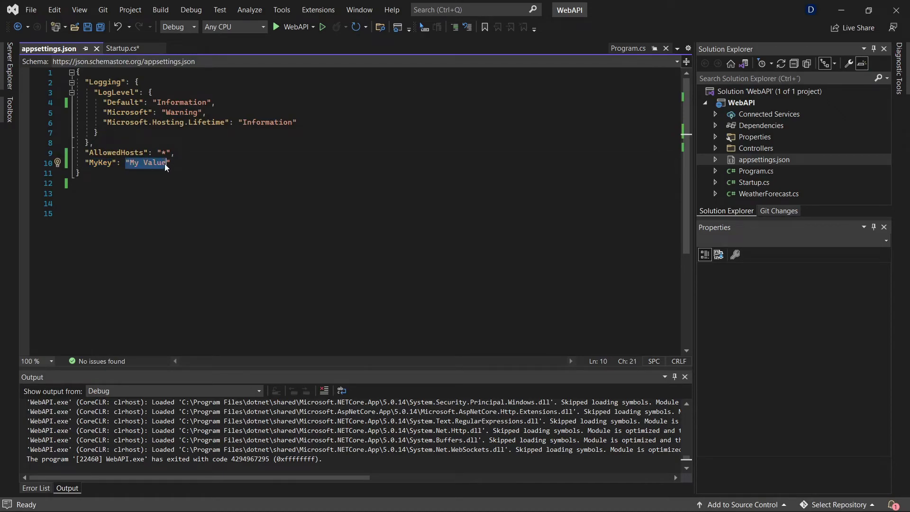
left_click(134, 48)
type("()")
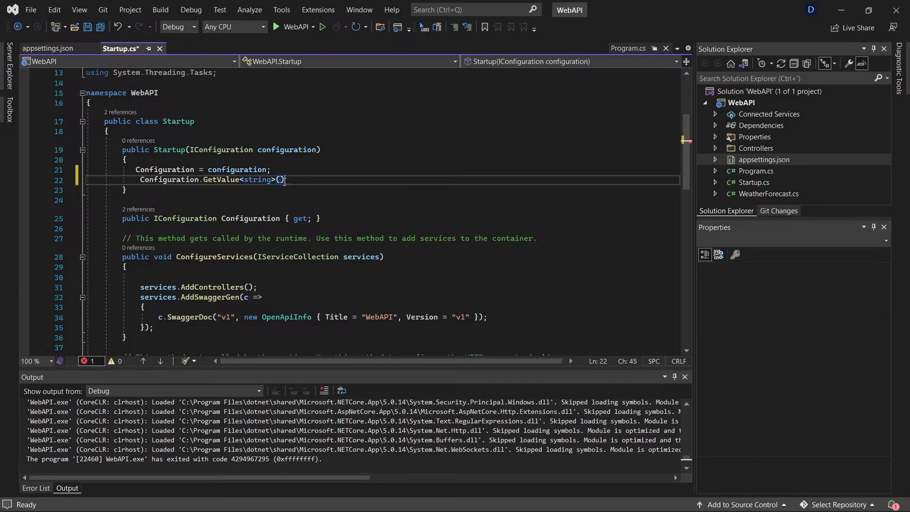
type(";")
Complete line 22 as var mykey = Configuration.GetValue<string>("MyKey");
key("Left")
key("Left")
type("\"")
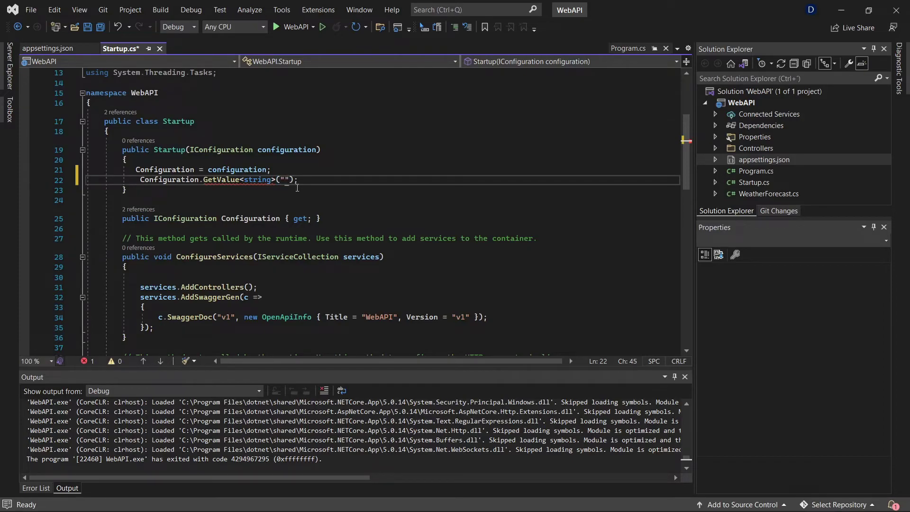
type("(")
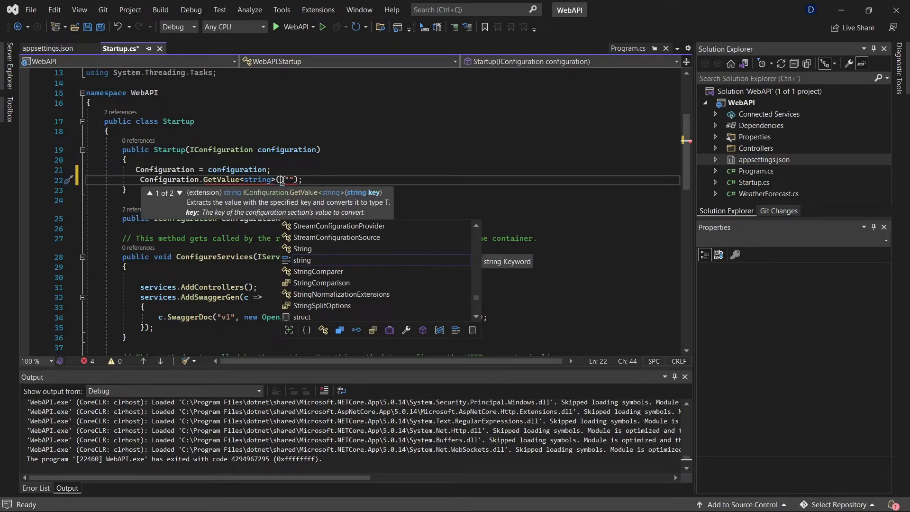
key("Right")
key("Right")
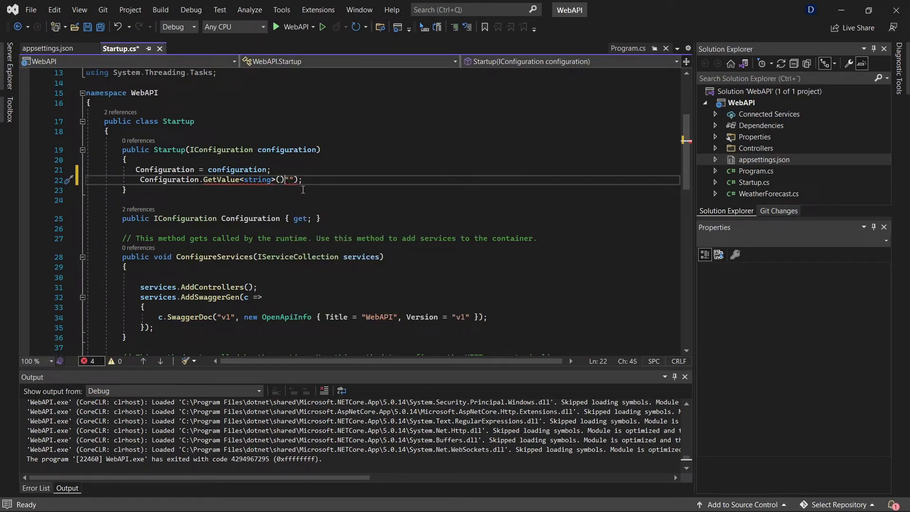
key("BackSpace")
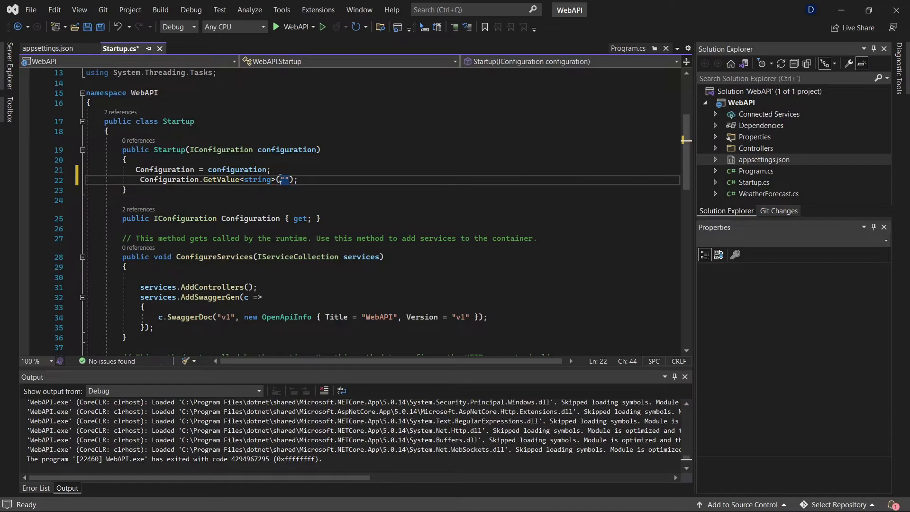
key("Right")
type("y")
type("K")
type("ey")
left_click(137, 179)
type("var ")
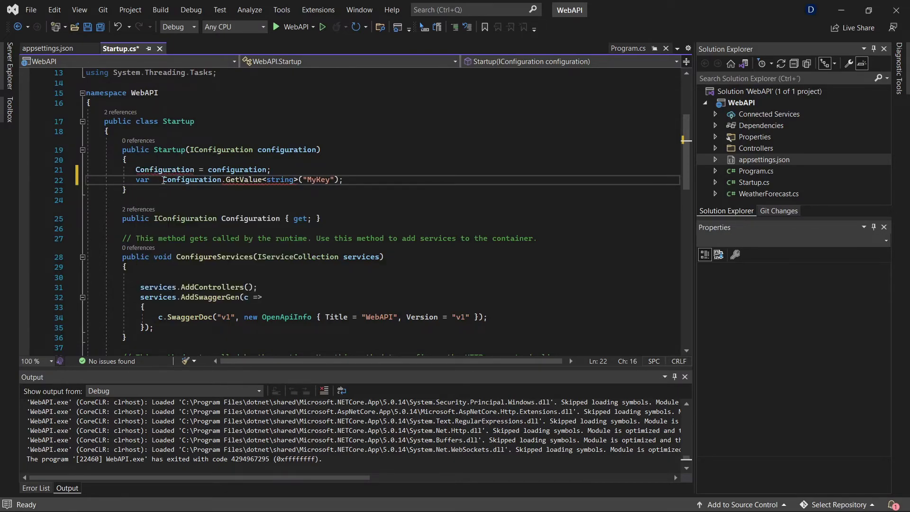
type("my")
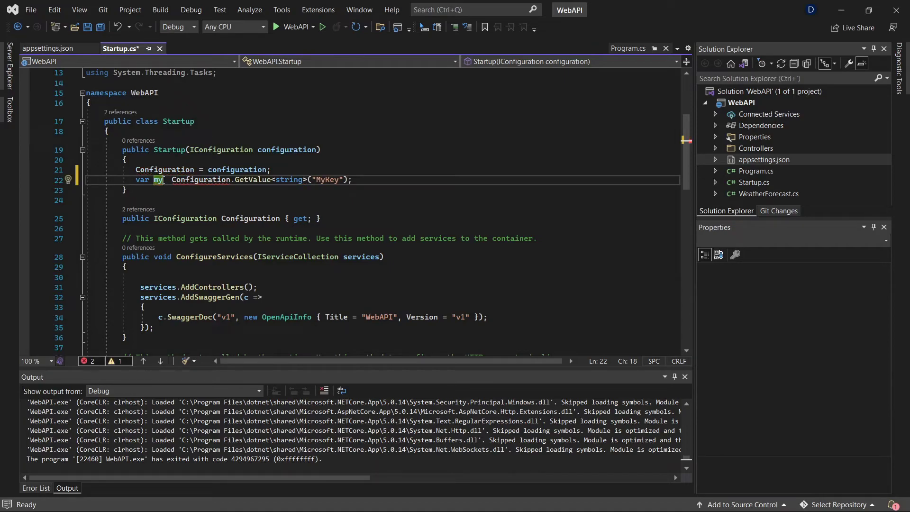
type("key ")
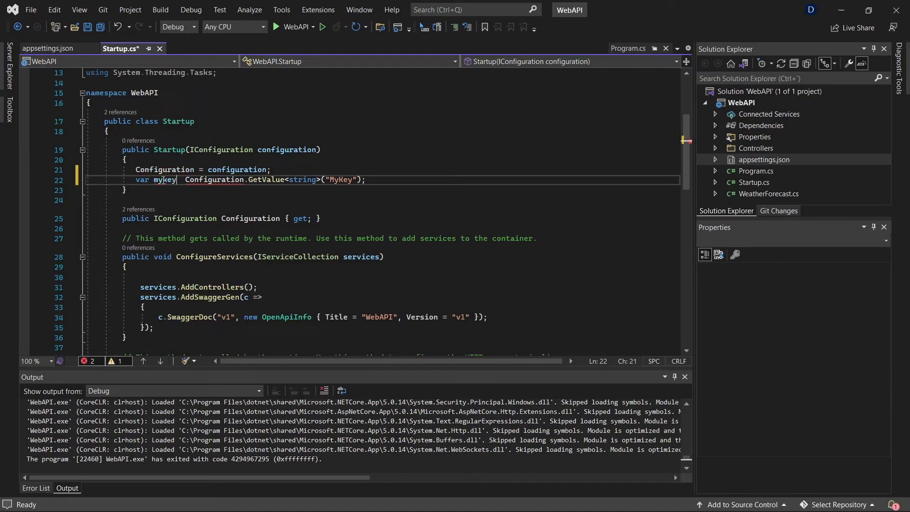
type("=")
key("Up")
key("Up")
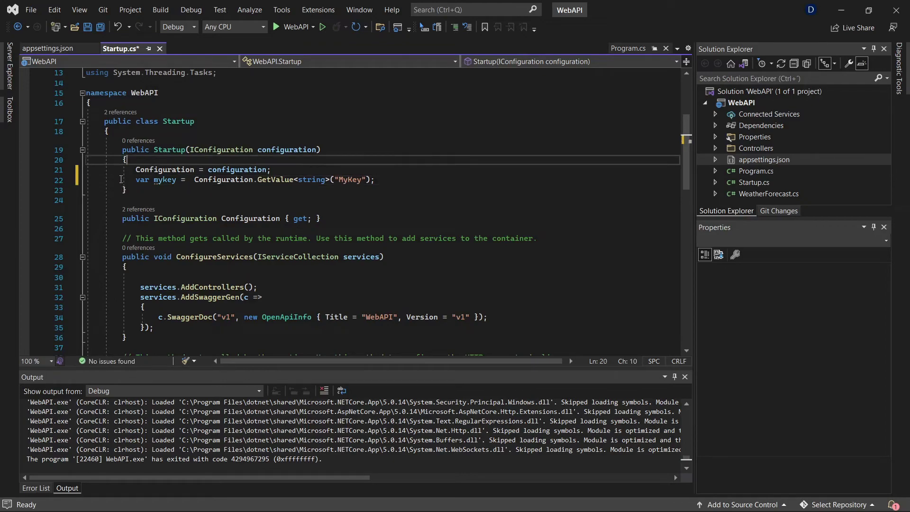
Set a breakpoint on line 22, start debugging, and step over the MyKey read
left_click(25, 179)
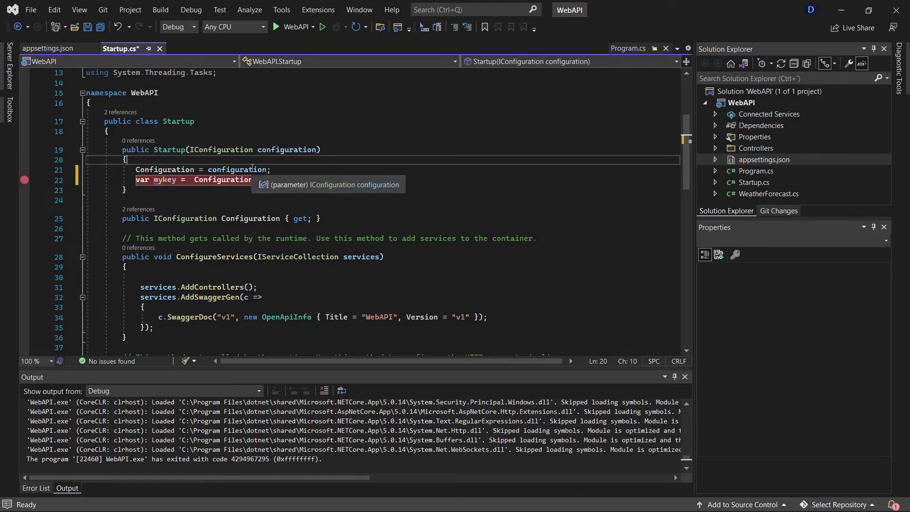
left_click(241, 169)
left_click(289, 28)
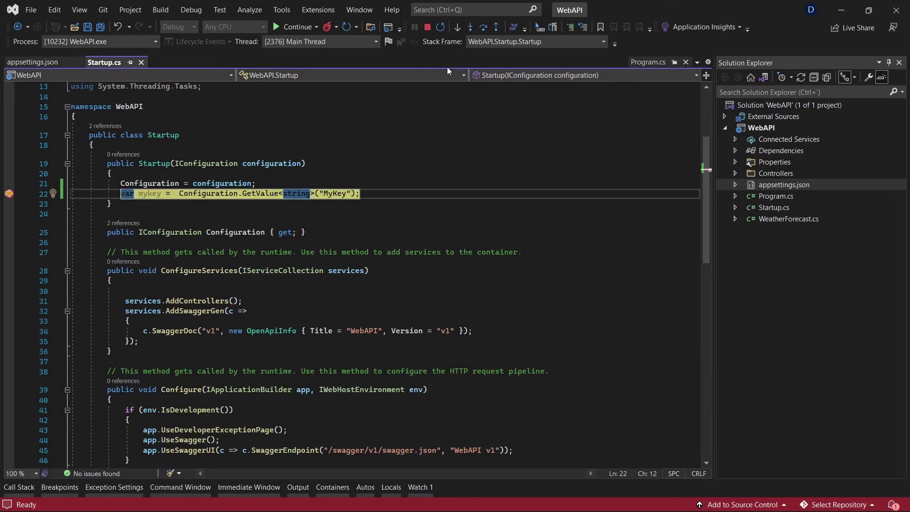
left_click(482, 28)
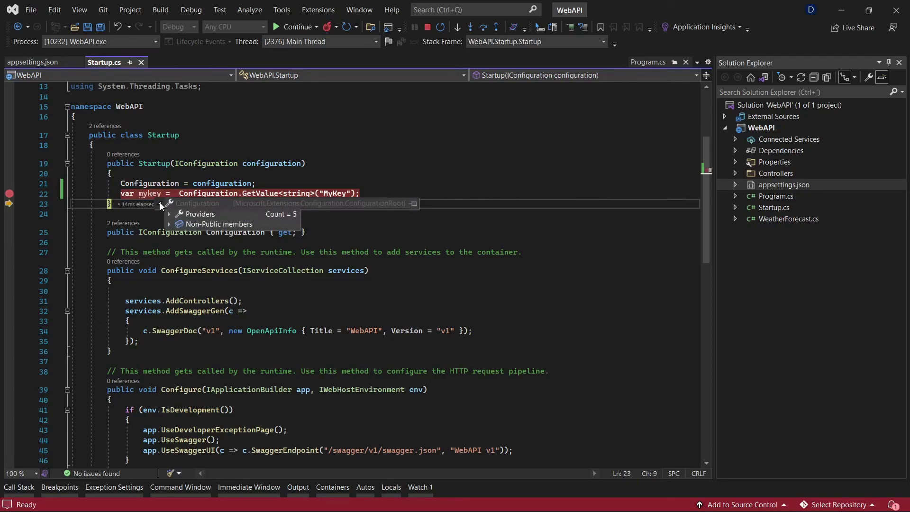
Inspect mykey in the Text Visualizer, confirming "My Value", then close it
left_click(189, 153)
mouse_move(149, 194)
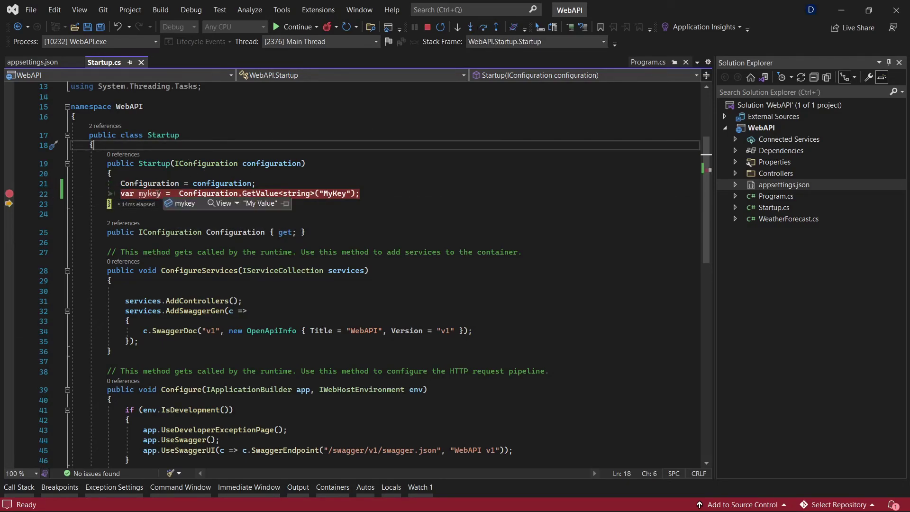
left_click(216, 202)
key("ctrl+a")
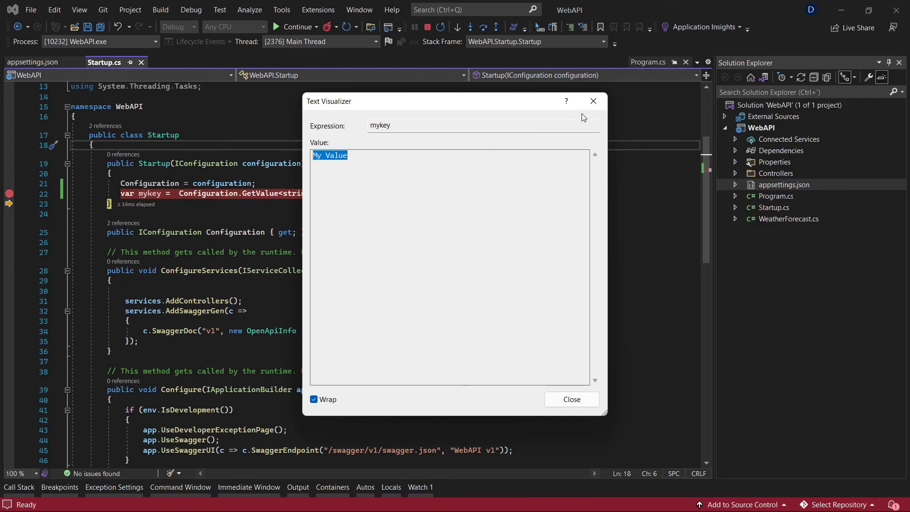
left_click(593, 101)
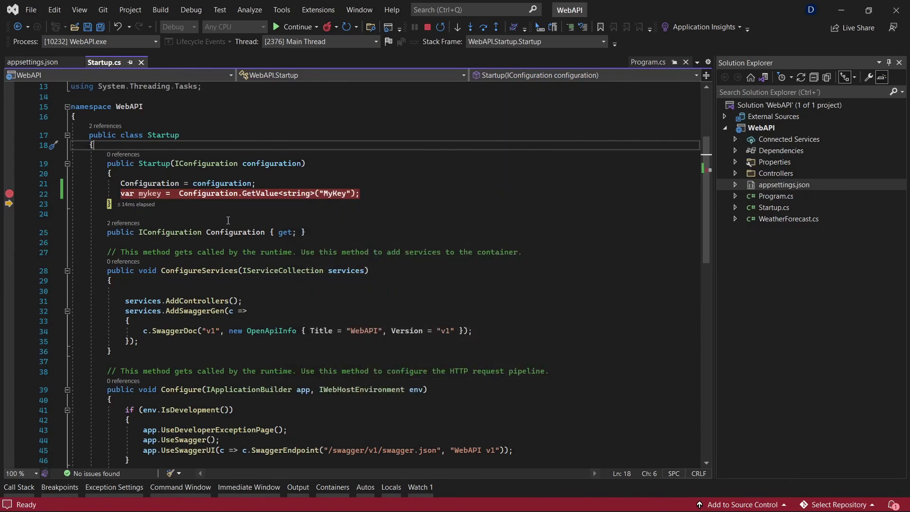